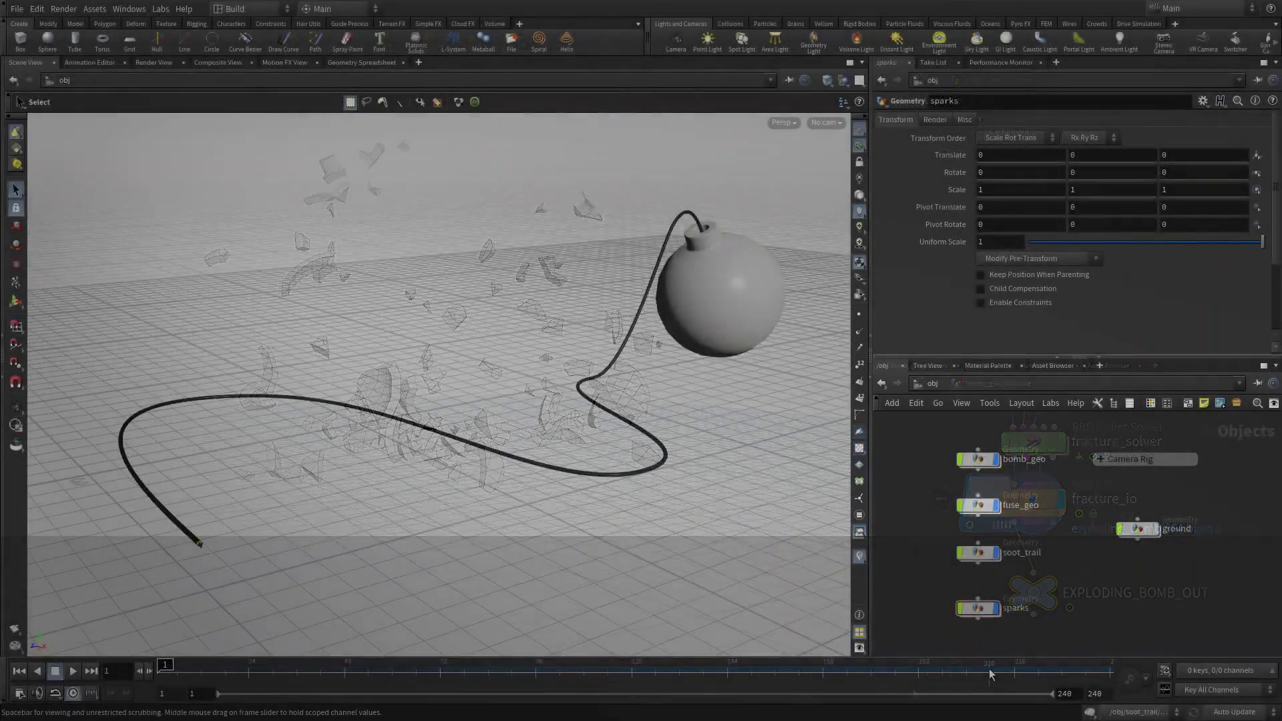
Step: Hide the fuse_geo, soot_trail and sparks objects in the scene
{"action": "left_click_drag", "start_coordinate": [1032, 636], "coordinate": [935, 482]}
{"action": "left_click", "coordinate": [997, 505]}
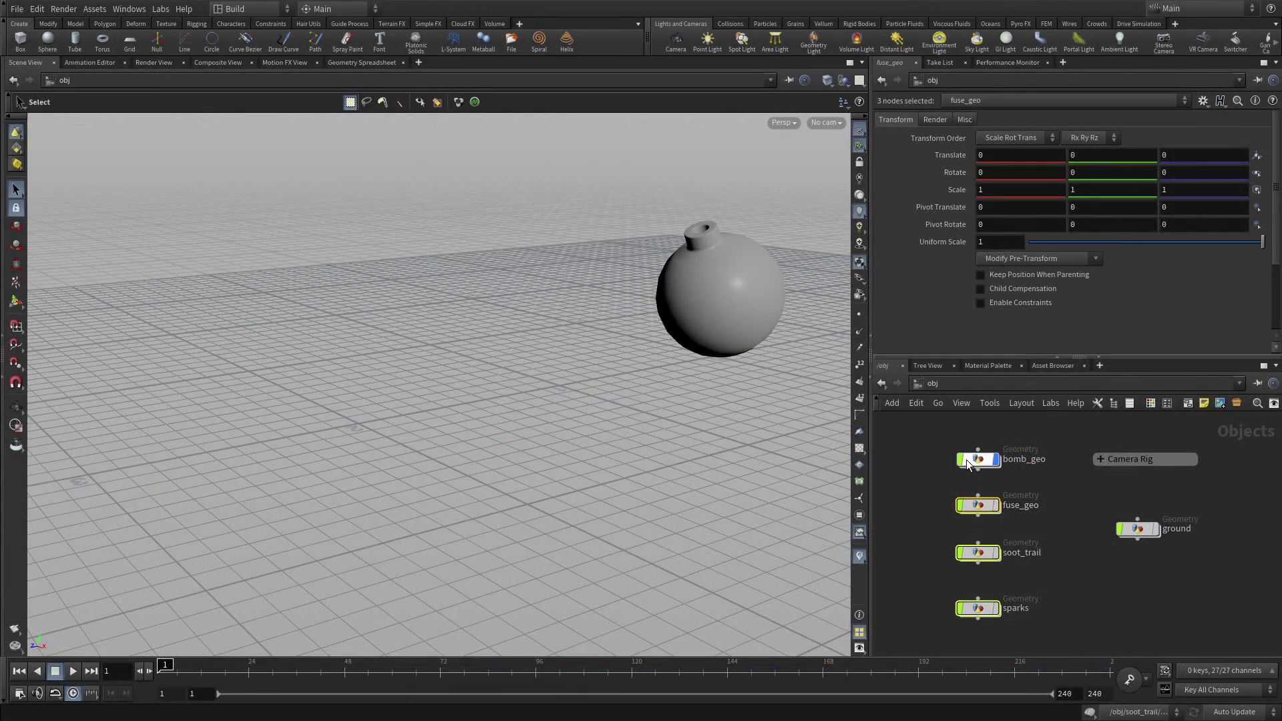
Step: Apply the Simple Fracture tool to bomb_geo
{"action": "left_click", "coordinate": [967, 464]}
{"action": "key", "text": "Escape"}
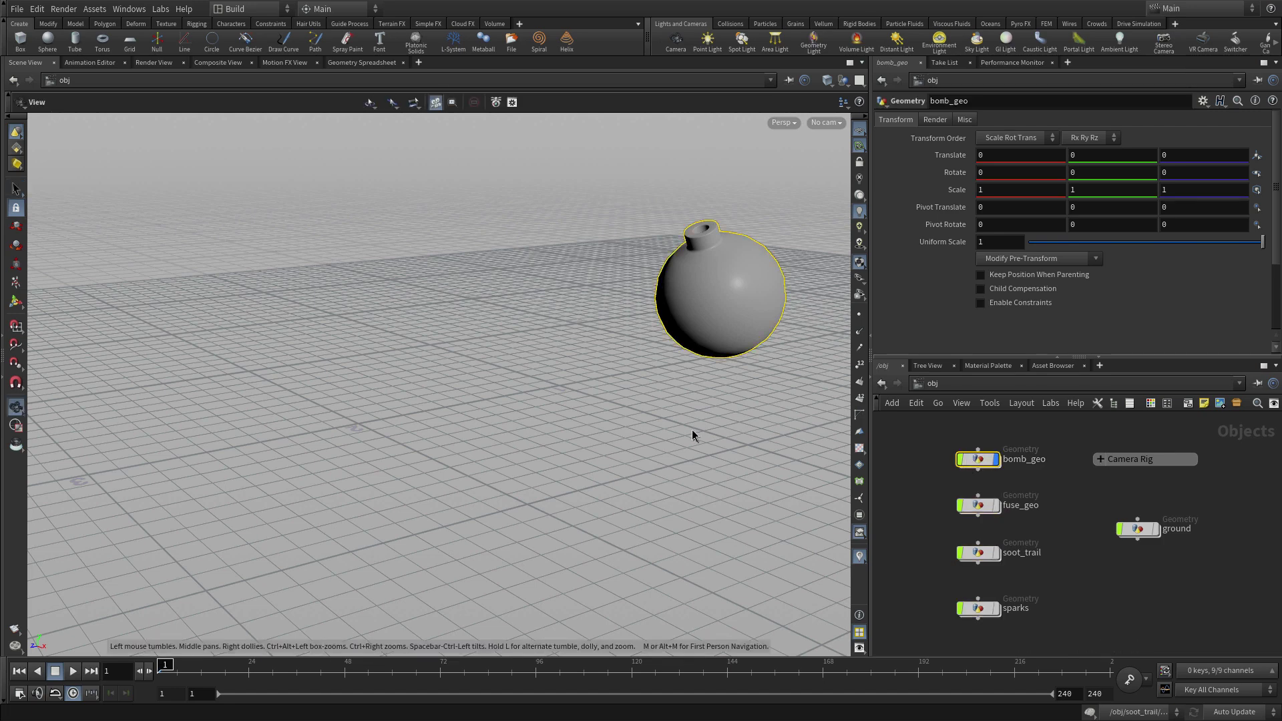
{"action": "key", "text": "f"}
{"action": "left_click_drag", "start_coordinate": [678, 478], "coordinate": [606, 426]}
{"action": "key", "text": "s"}
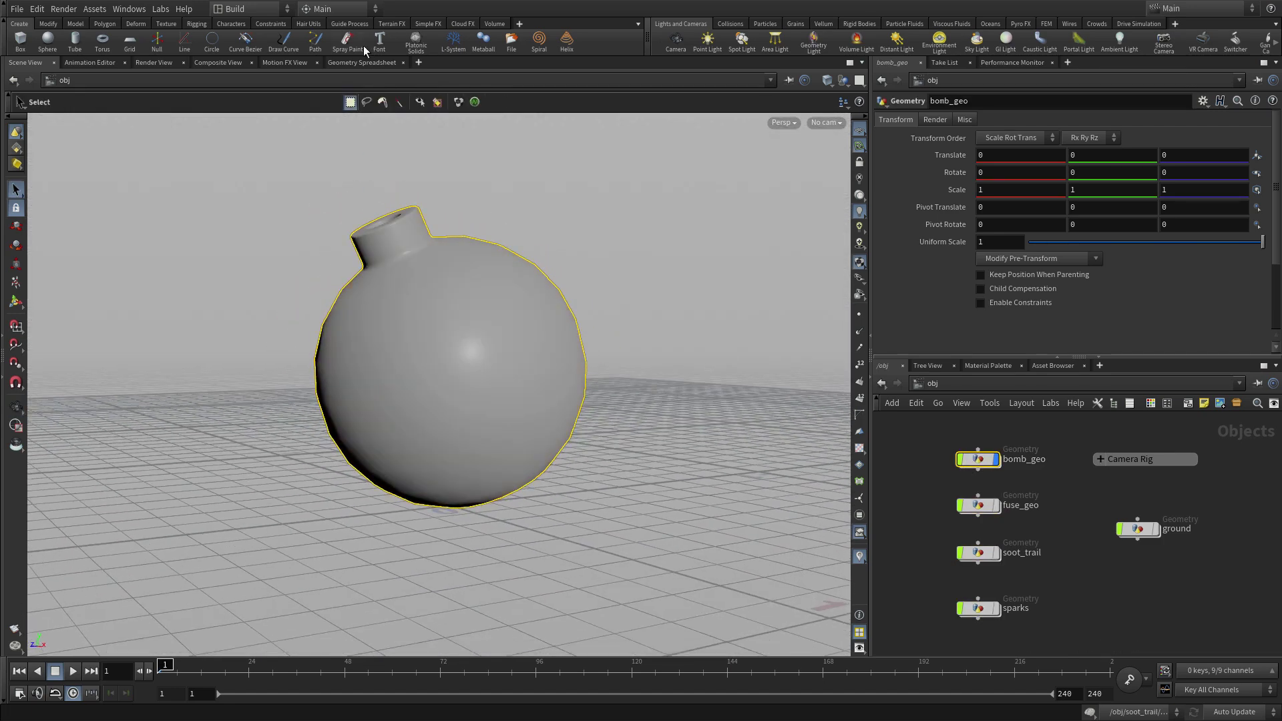
{"action": "left_click", "coordinate": [423, 27]}
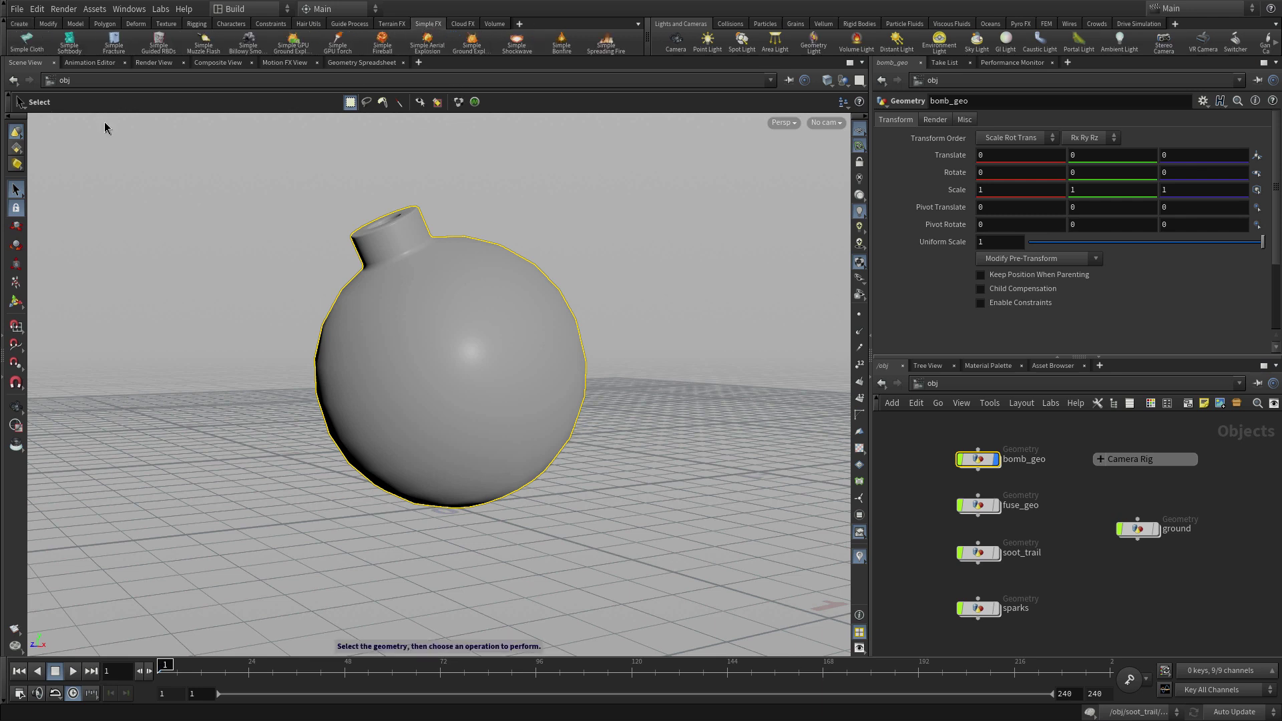
{"action": "left_click", "coordinate": [115, 41]}
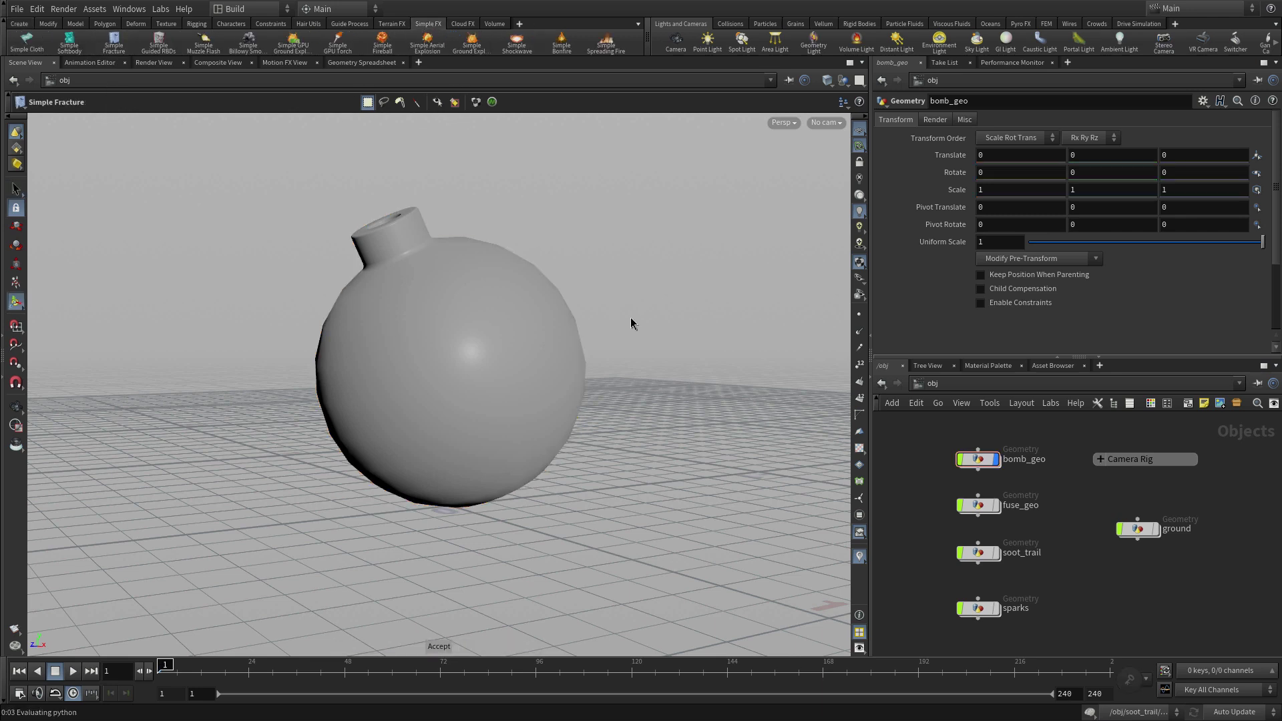
{"action": "key", "text": "Return"}
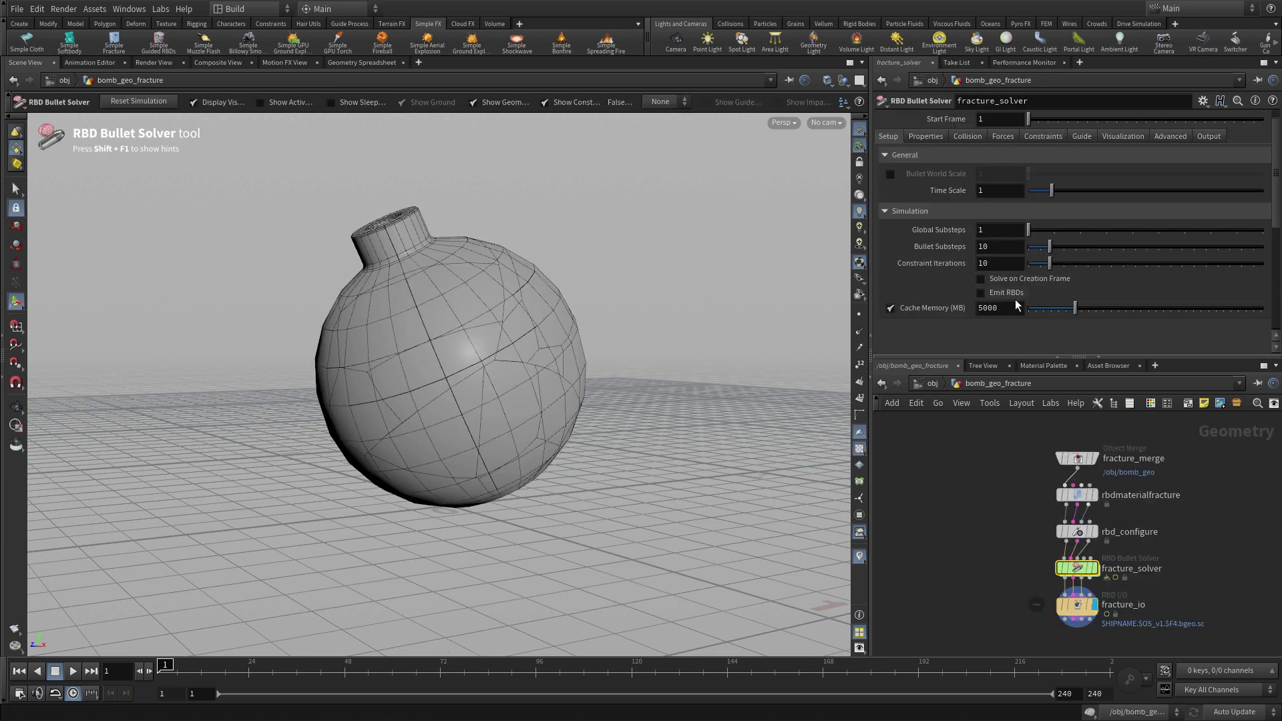
Step: Set the start frame of fracture_solver to 200
{"action": "scroll", "coordinate": [980, 206], "scroll_direction": "up", "scroll_amount": 1}
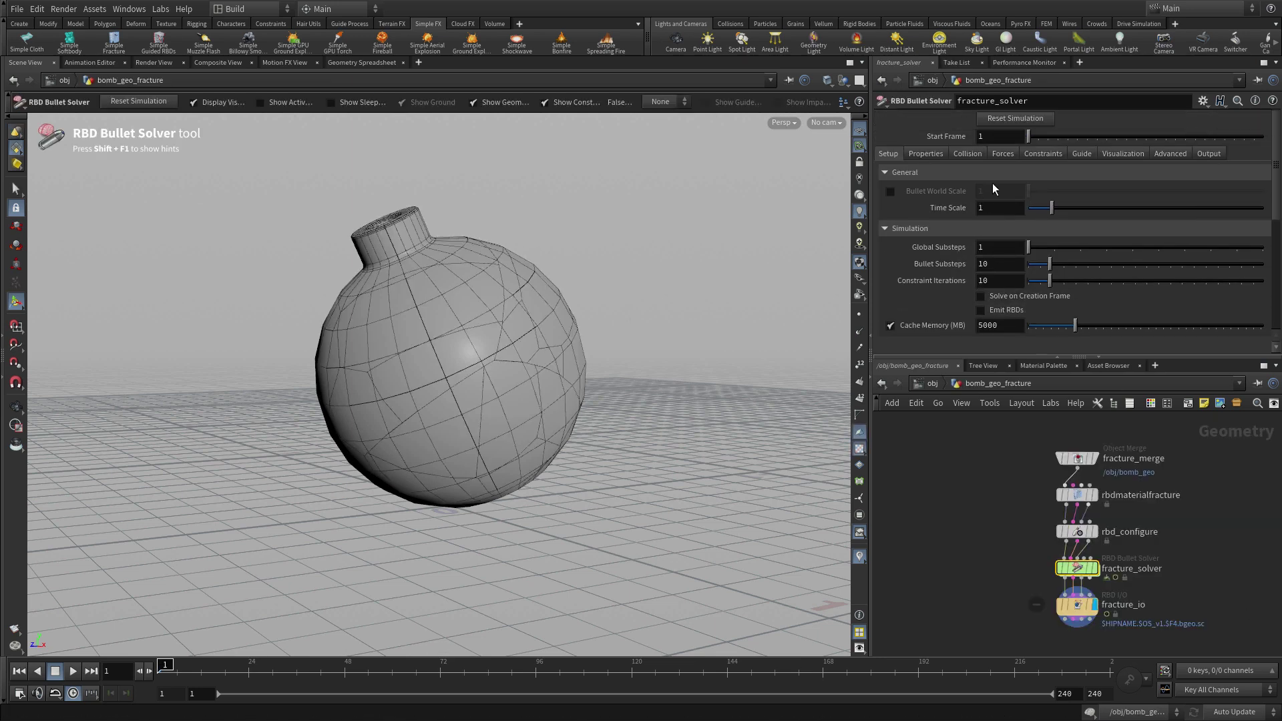
{"action": "left_click_drag", "start_coordinate": [994, 141], "coordinate": [956, 137]}
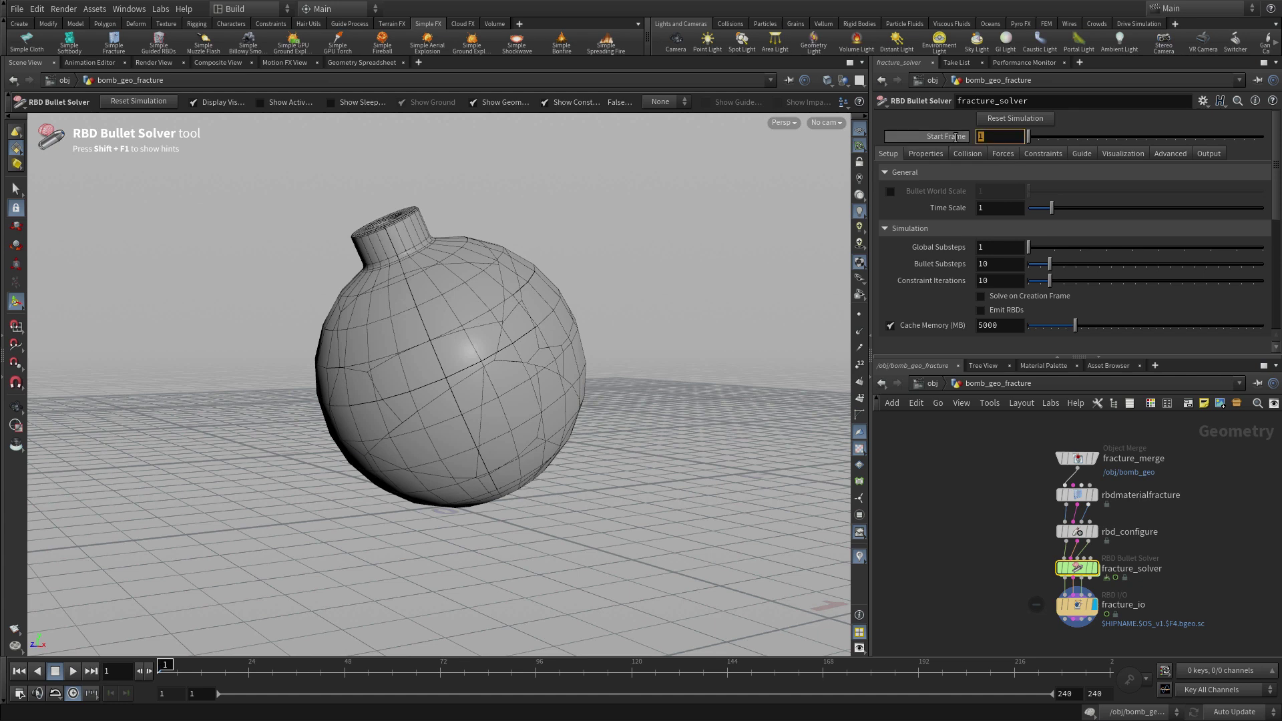
{"action": "type", "text": "200"}
{"action": "key", "text": "Return"}
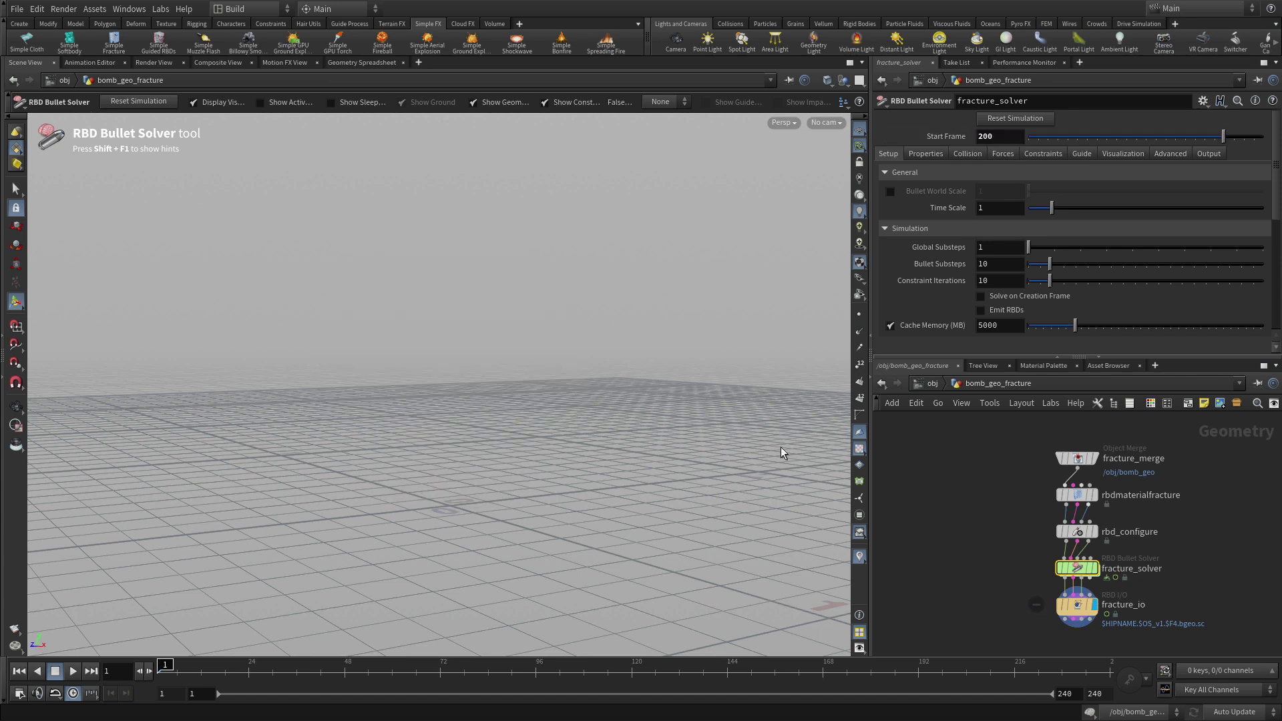
Step: Set the playback range to start at frame 200 and move the current frame to 200
{"action": "left_click", "coordinate": [193, 693]}
{"action": "type", "text": "200"}
{"action": "key", "text": "Return"}
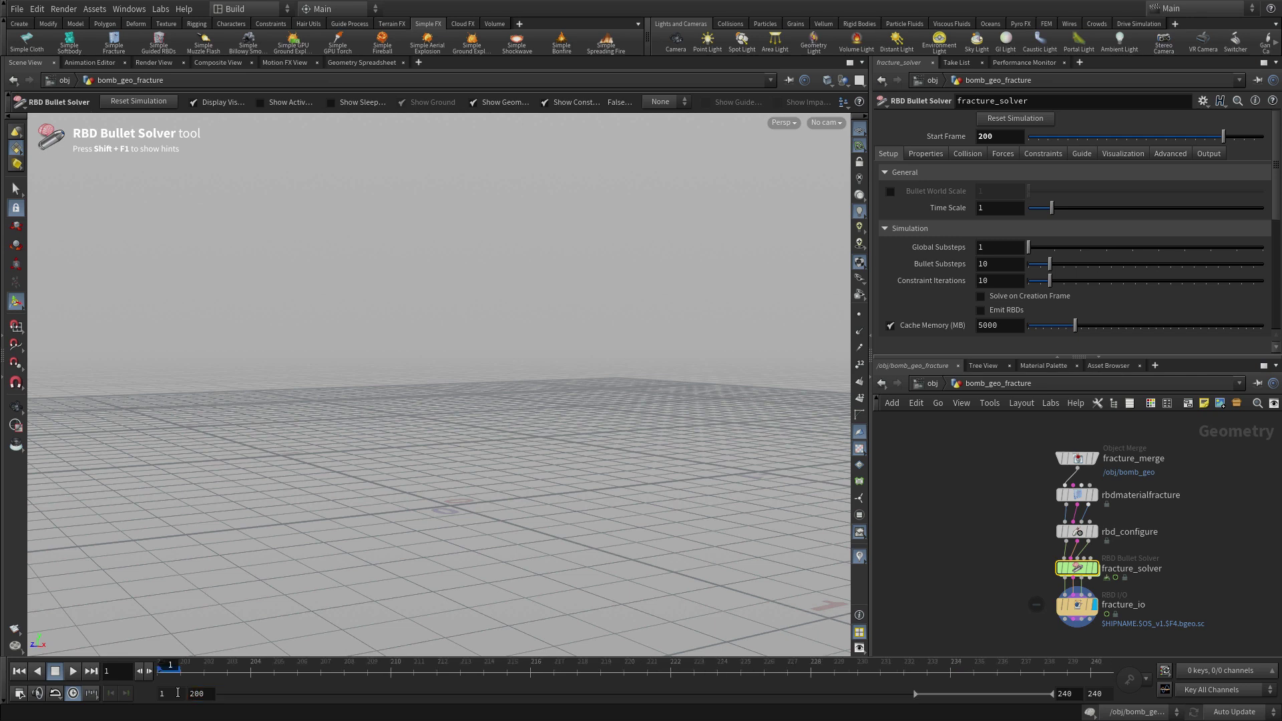
{"action": "left_click", "coordinate": [41, 670]}
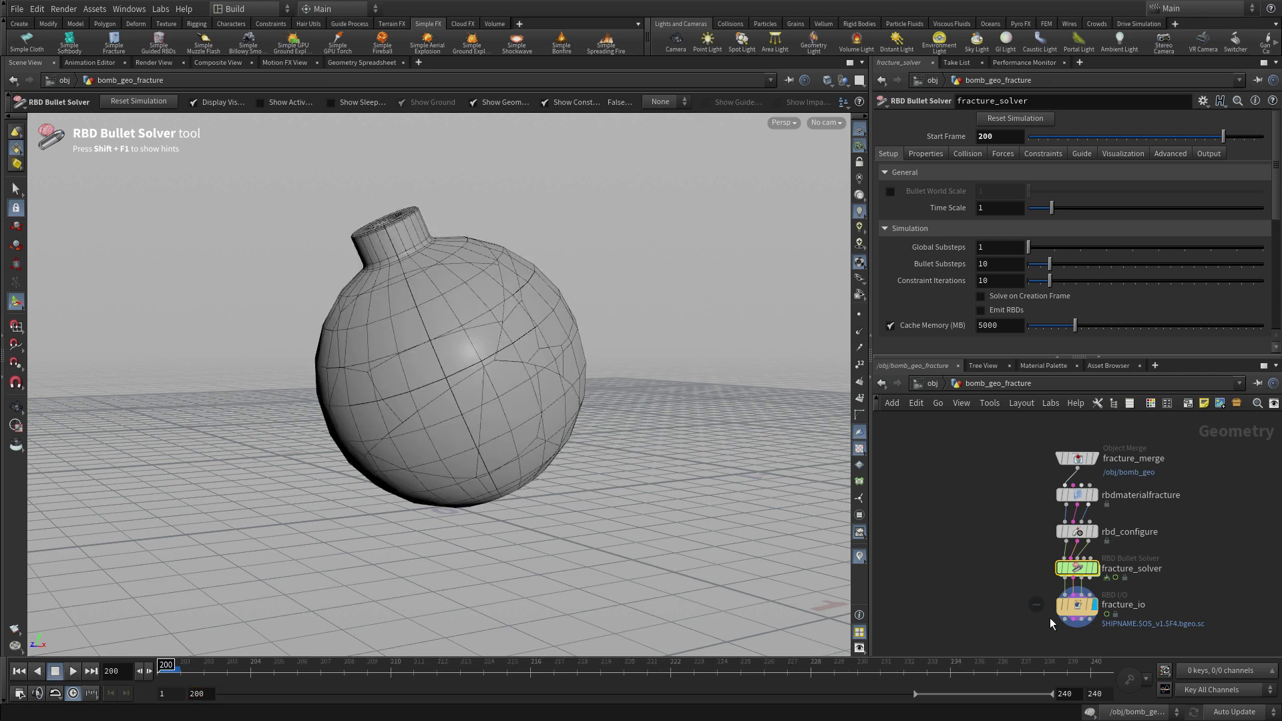
Step: Set the ground collision type of fracture_solver to Ground Plane
{"action": "left_click", "coordinate": [966, 152]}
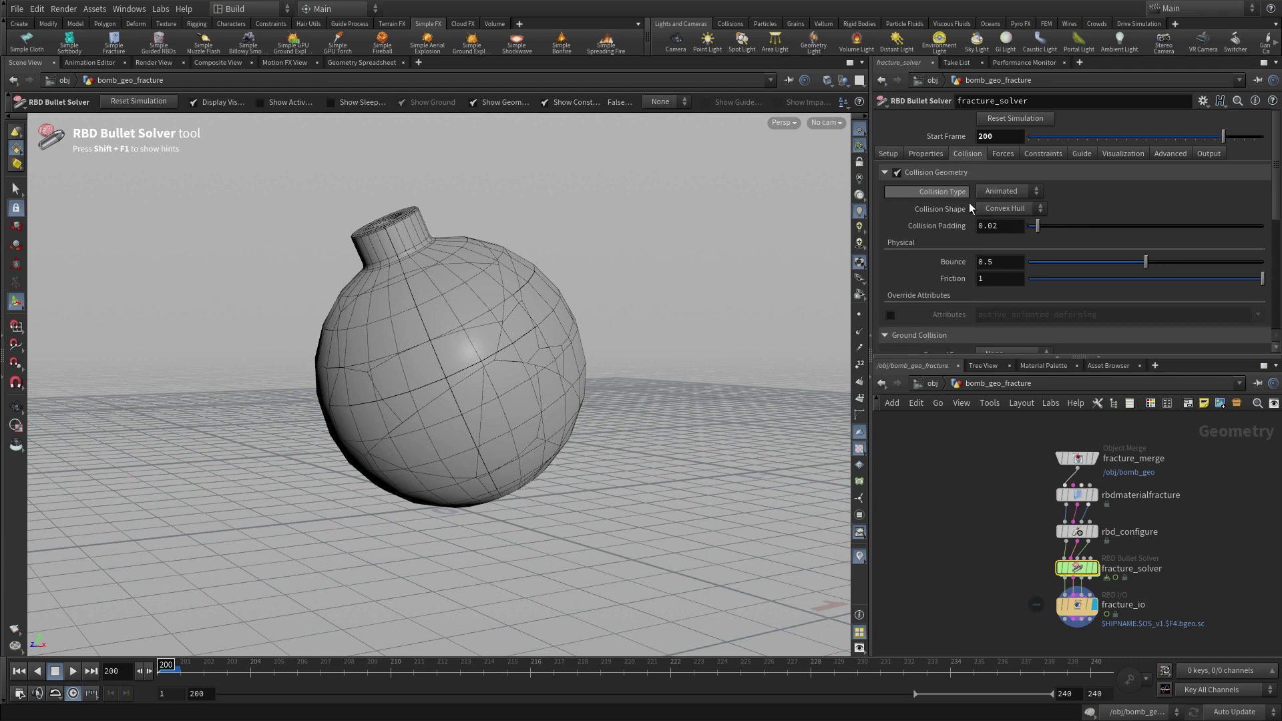
{"action": "scroll", "coordinate": [973, 231], "scroll_direction": "down", "scroll_amount": 3}
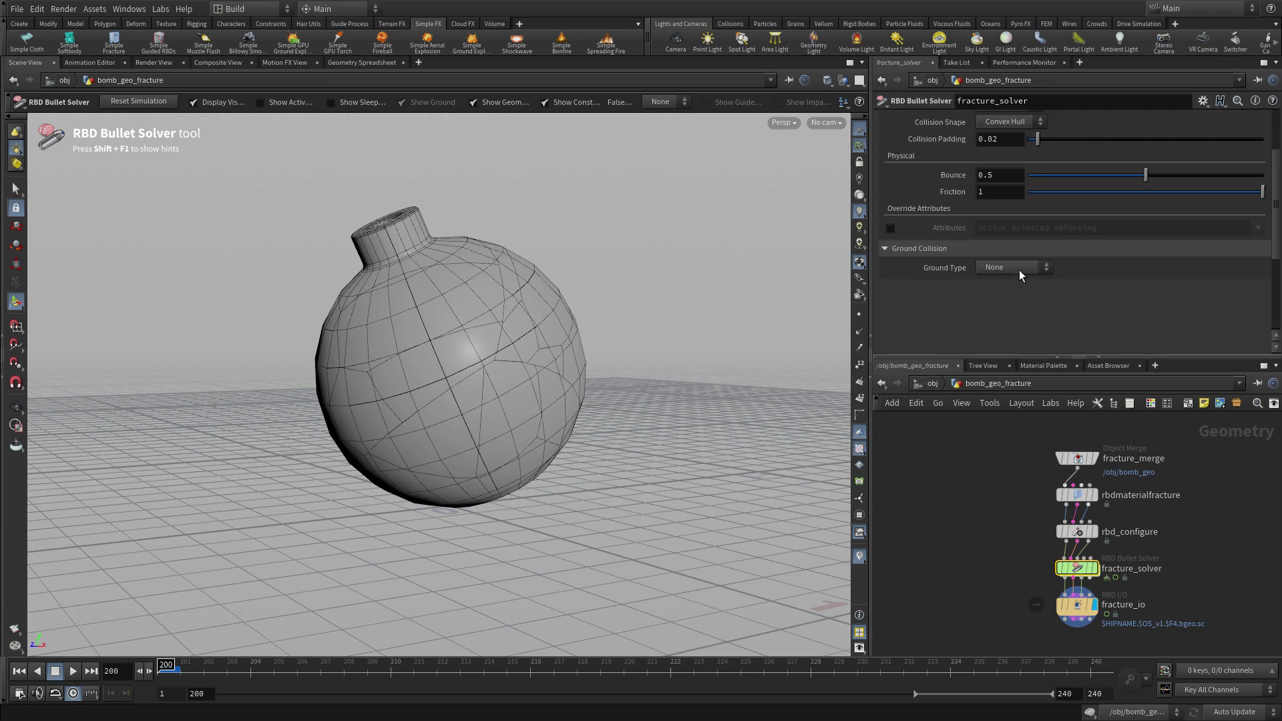
{"action": "left_click", "coordinate": [1017, 268]}
{"action": "left_click", "coordinate": [1008, 293]}
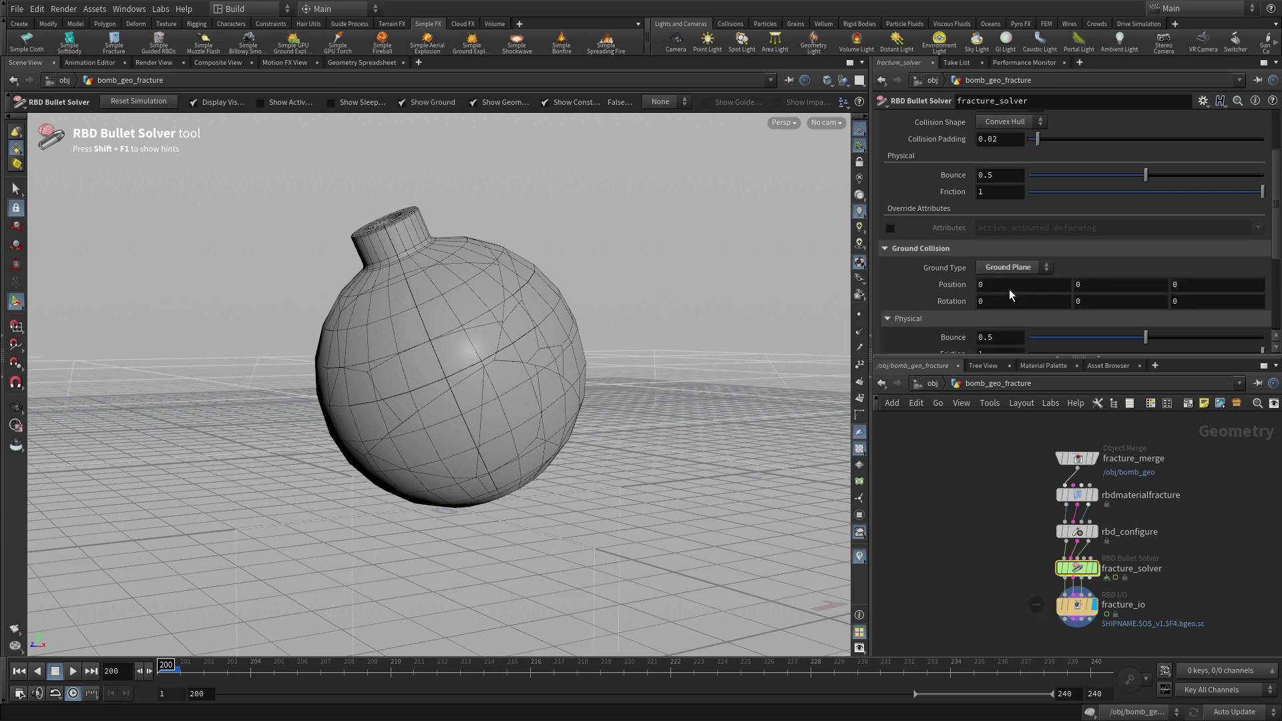
Step: Clear the data name of the Glue constraint in fracture_solver's advanced settings
{"action": "scroll", "coordinate": [1008, 295], "scroll_direction": "up", "scroll_amount": 3}
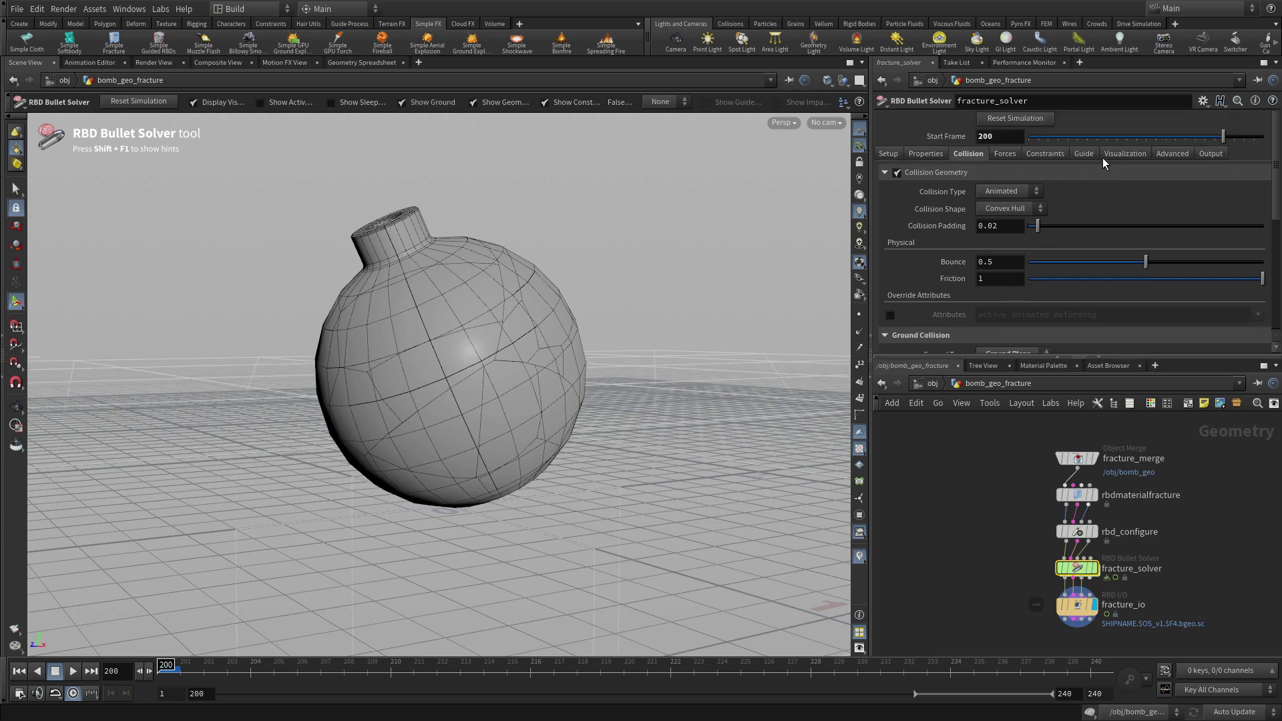
{"action": "left_click", "coordinate": [1165, 154]}
{"action": "left_click", "coordinate": [887, 275]}
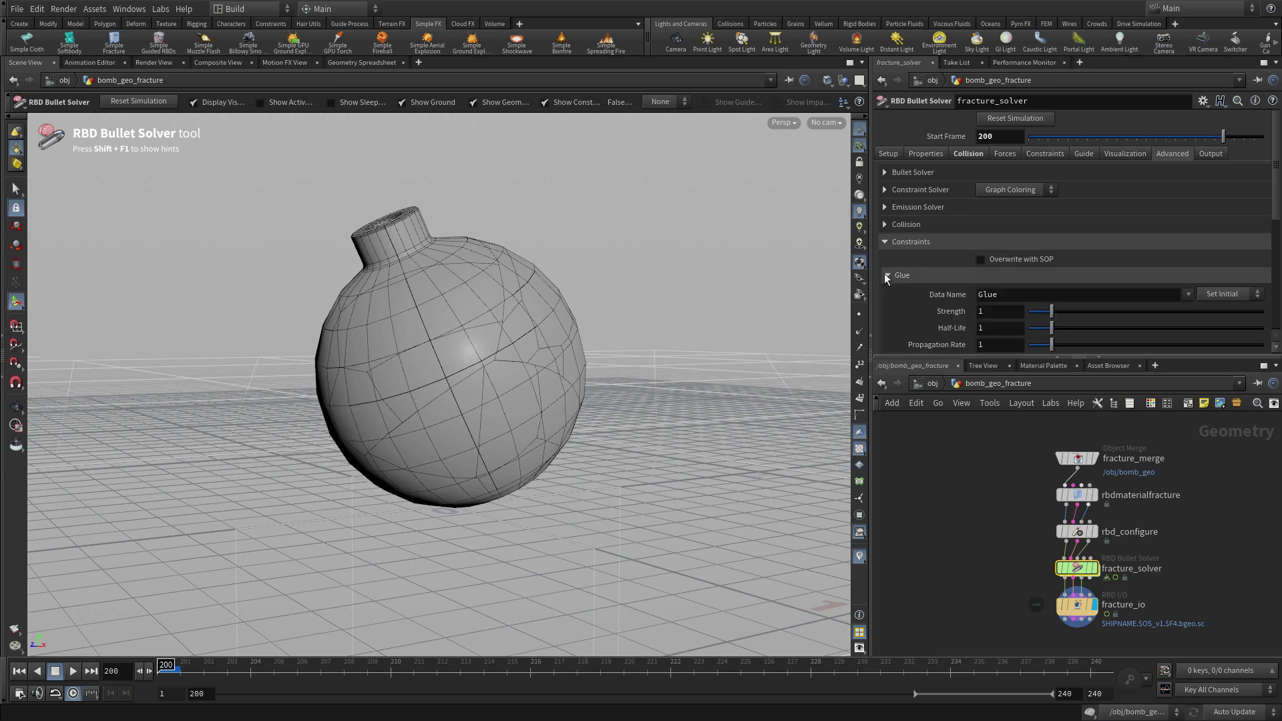
{"action": "double_click", "coordinate": [986, 293]}
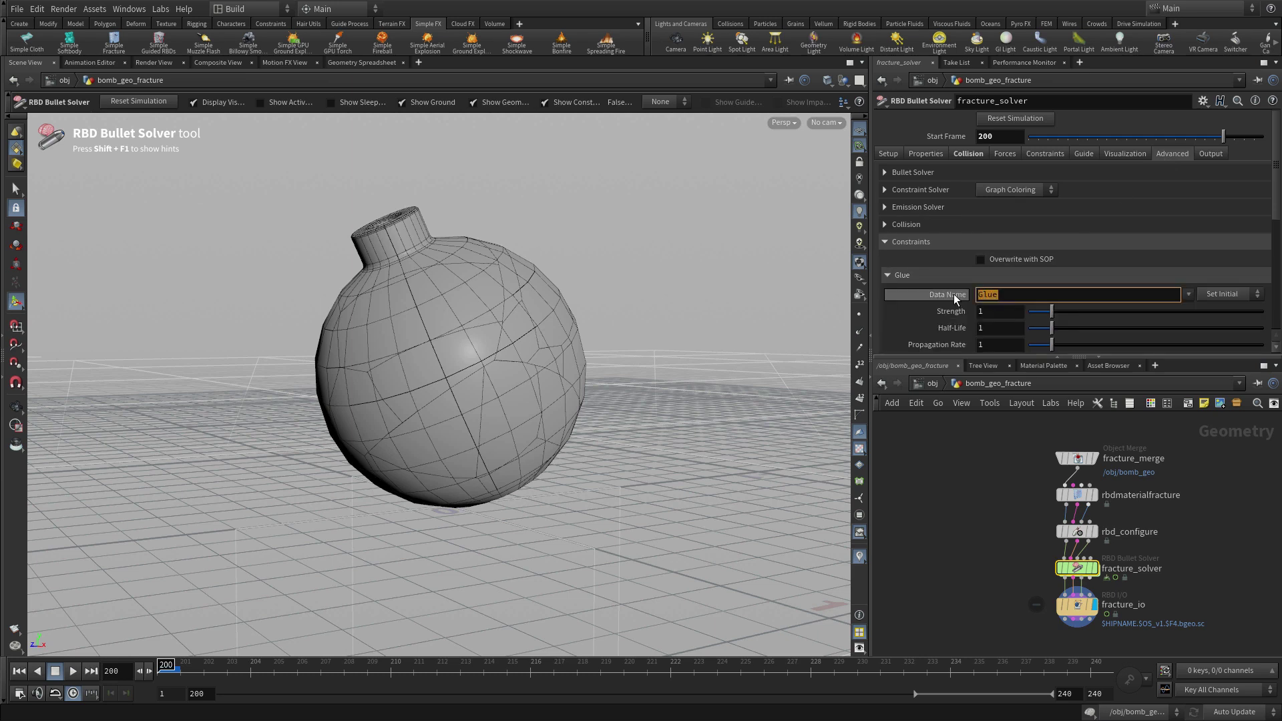
{"action": "key", "text": "BackSpace"}
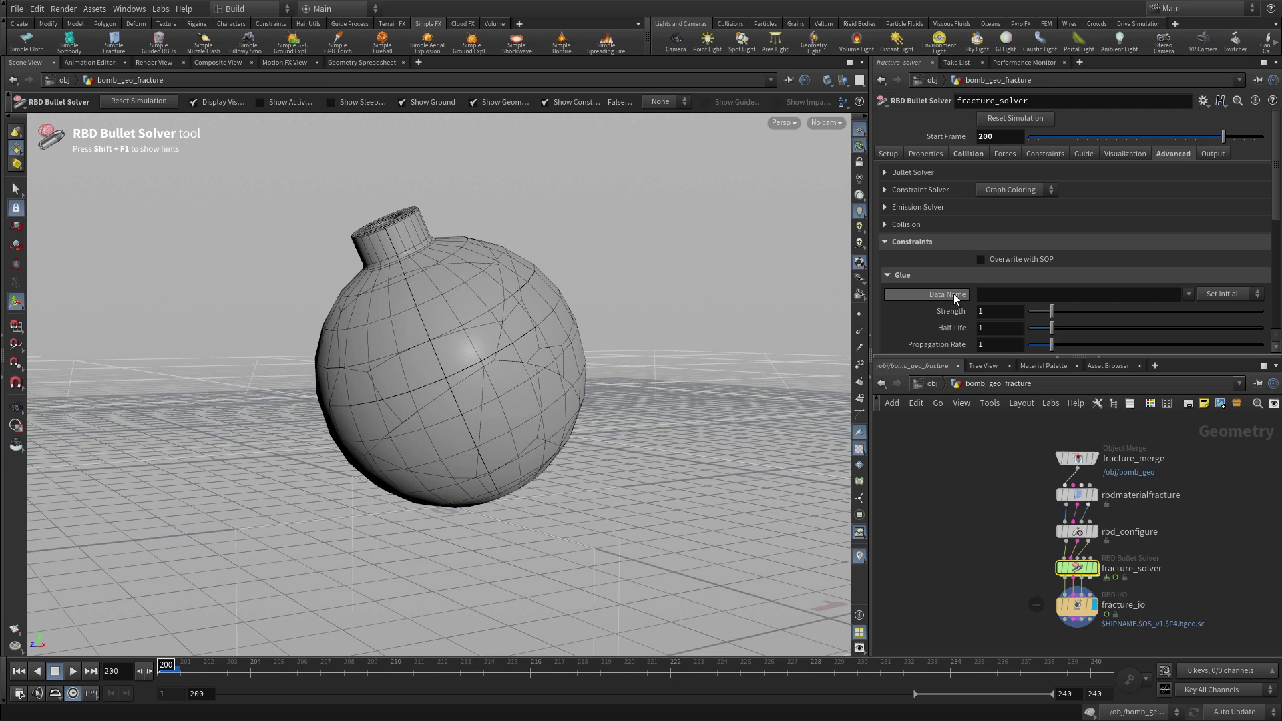
Step: Play the fracture simulation to check how the bomb breaks apart, and return to frame 200
{"action": "left_click", "coordinate": [69, 672]}
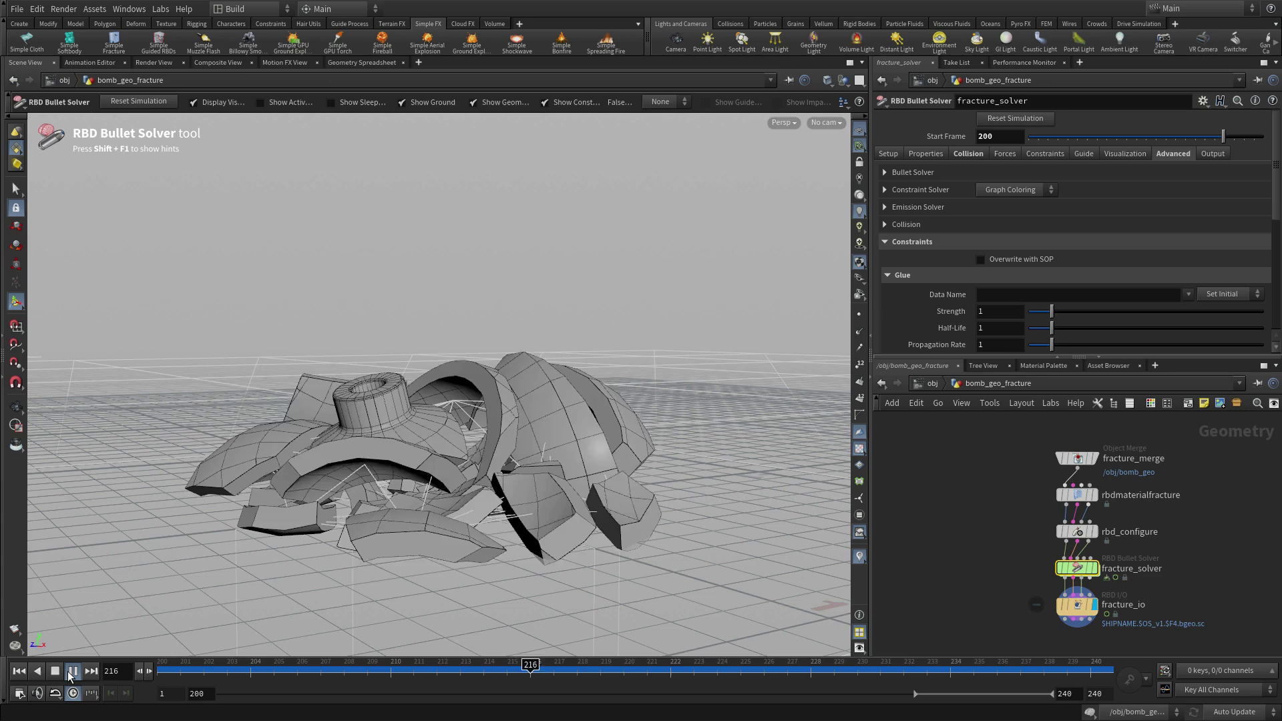
{"action": "left_click", "coordinate": [56, 671]}
{"action": "left_click", "coordinate": [19, 671]}
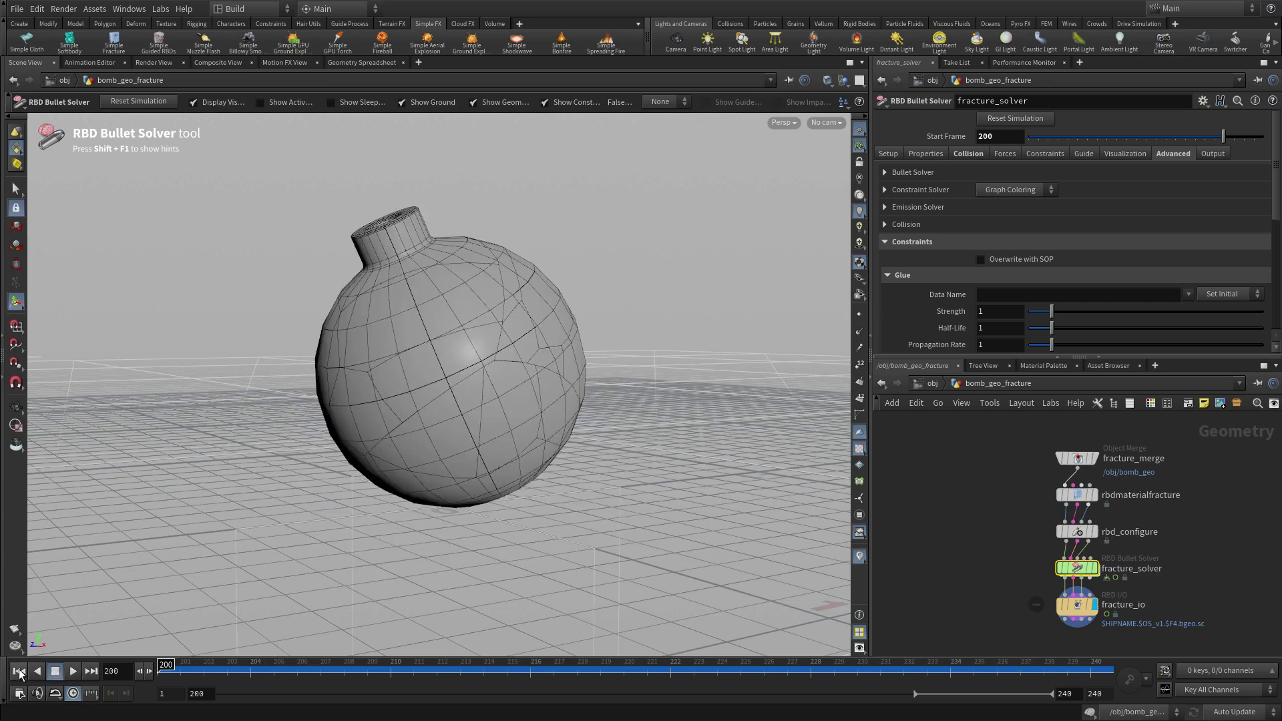
Step: Insert an Attribute Adjust Vector node between rbd_configure's third output and fracture_solver, moving the solver and fracture_io down to make room
{"action": "middle_click_drag", "start_coordinate": [1207, 562], "coordinate": [1136, 478]}
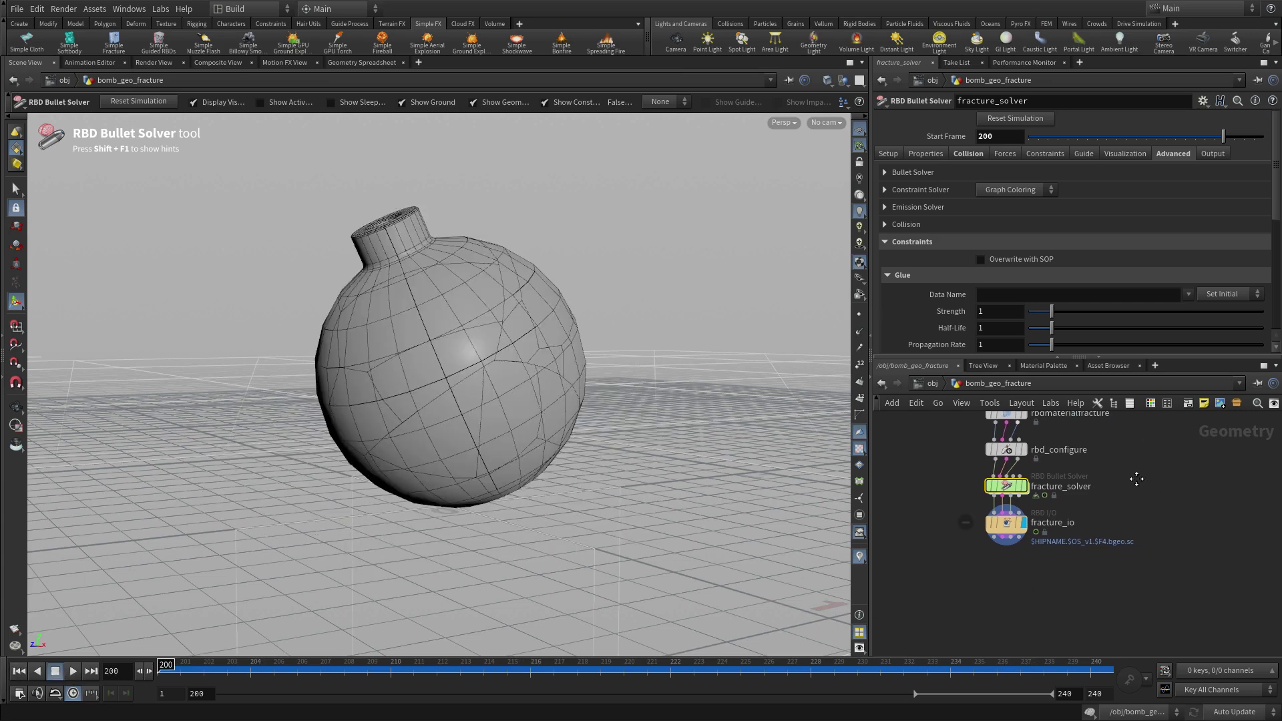
{"action": "left_click_drag", "start_coordinate": [1060, 621], "coordinate": [1003, 560]}
{"action": "left_click", "coordinate": [1057, 516]}
{"action": "key", "text": "Tab"}
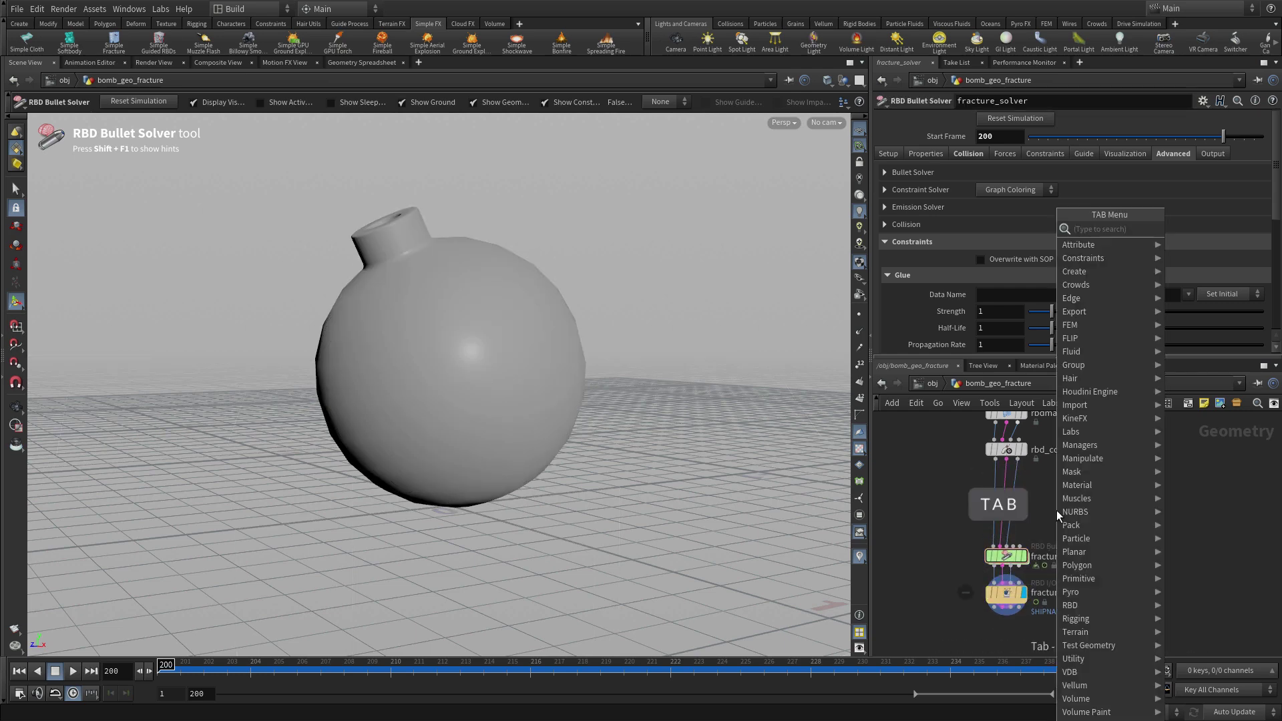
{"action": "type", "text": "adju"}
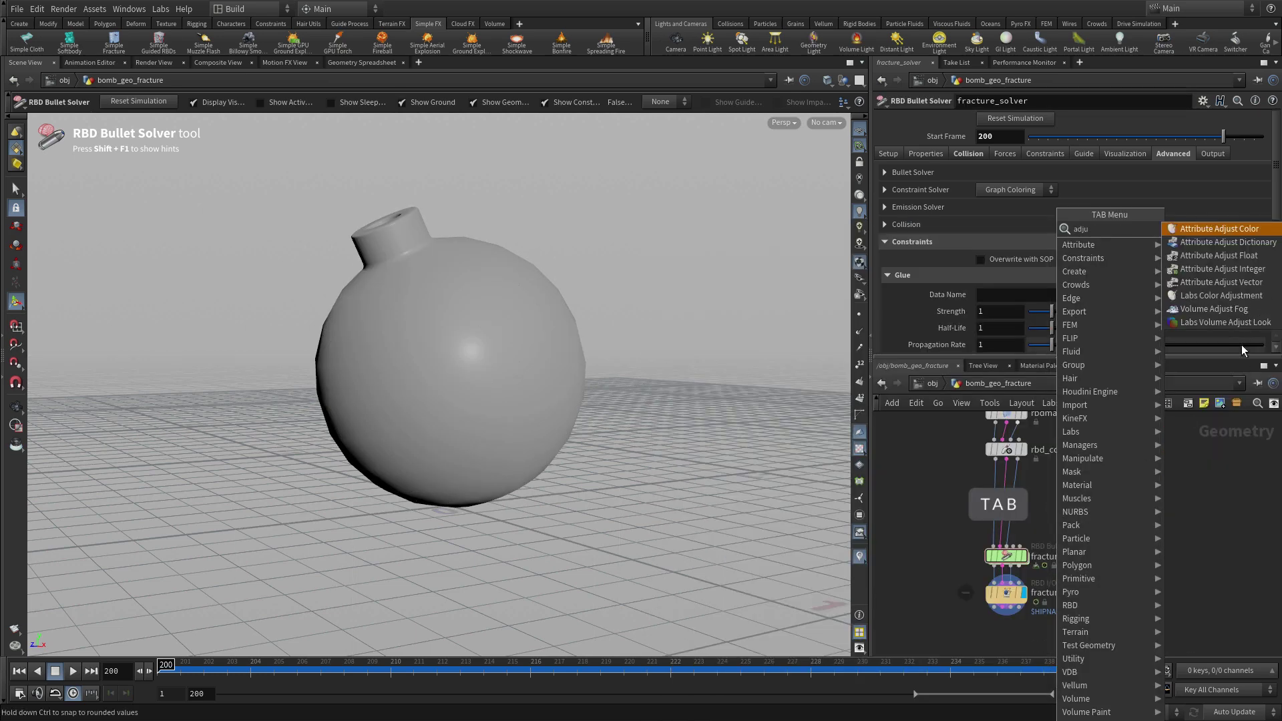
{"action": "left_click", "coordinate": [1235, 283]}
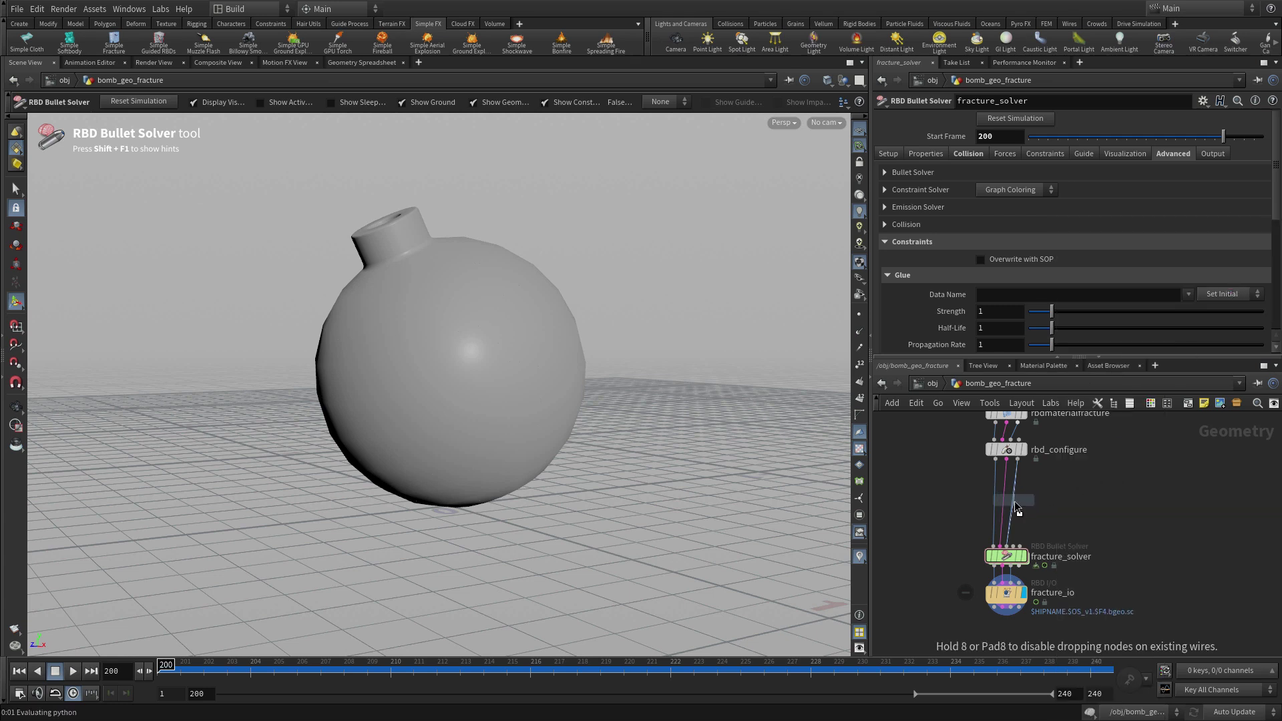
{"action": "left_click", "coordinate": [1053, 503]}
{"action": "left_click_drag", "start_coordinate": [1053, 506], "coordinate": [1060, 505]}
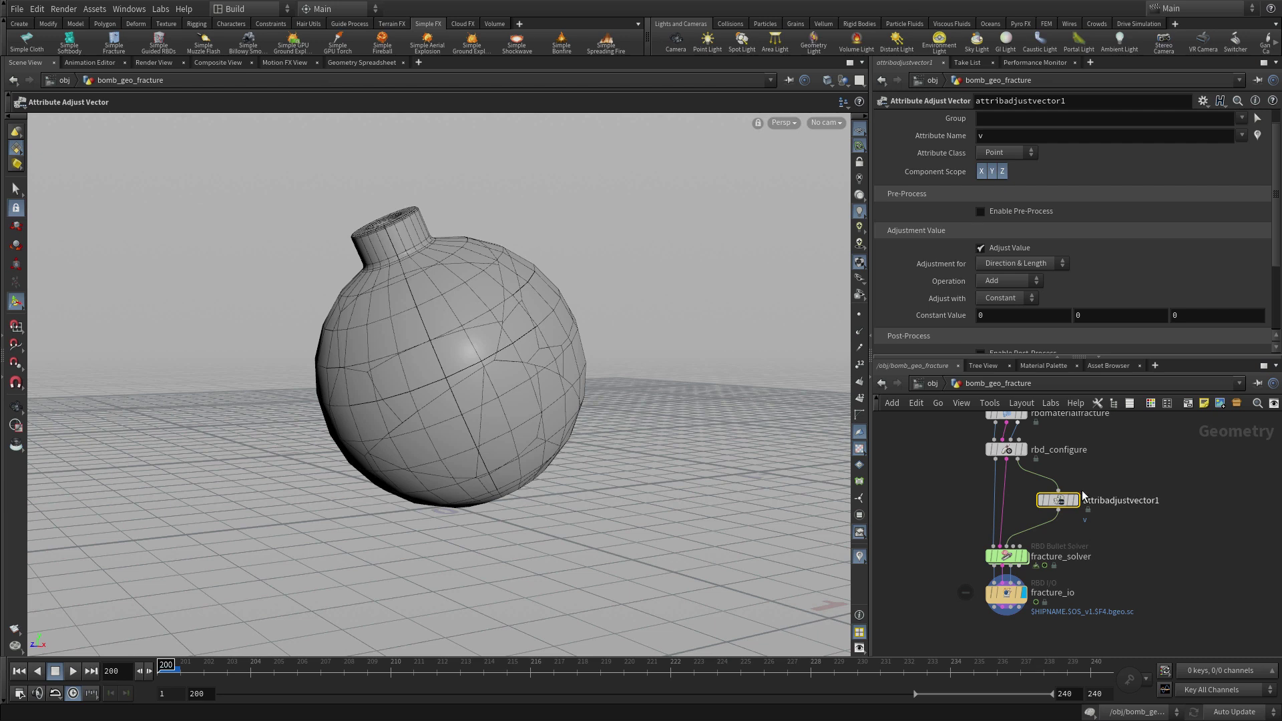
Step: Enable pre-processing on the Attribute Adjust Vector node and have it overwrite the initial value
{"action": "left_click", "coordinate": [1008, 209]}
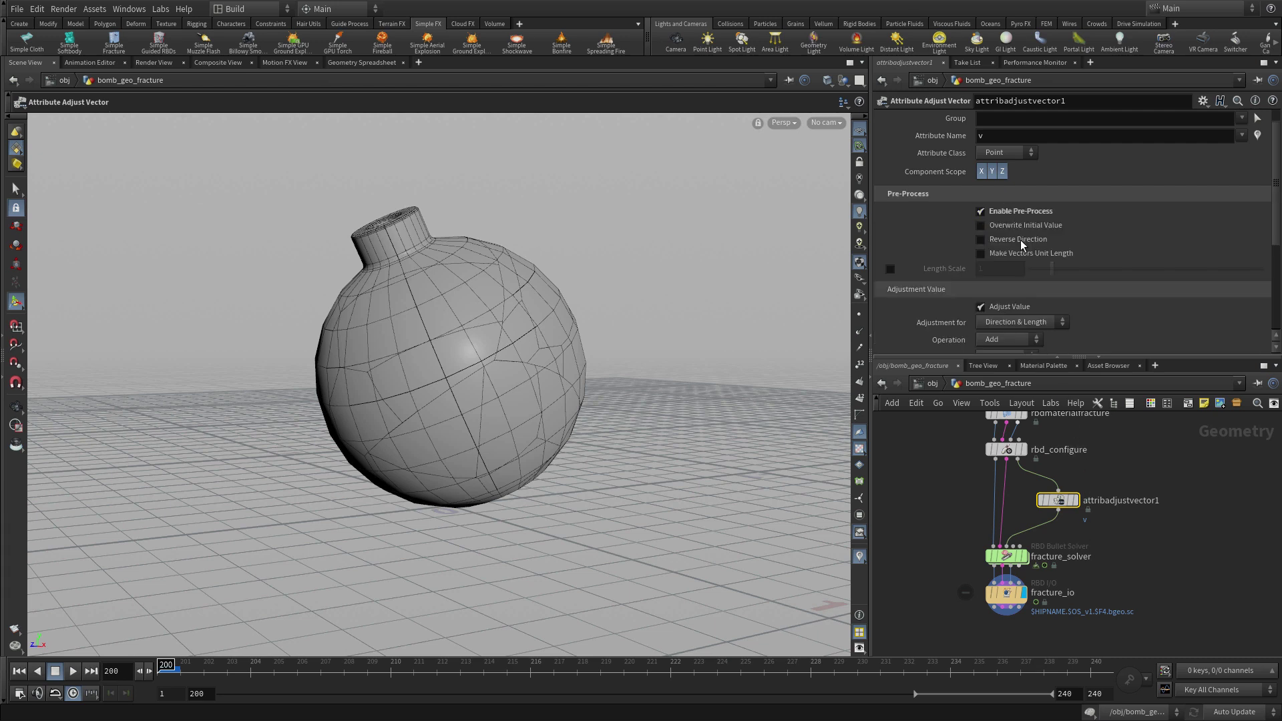
{"action": "left_click", "coordinate": [1018, 228]}
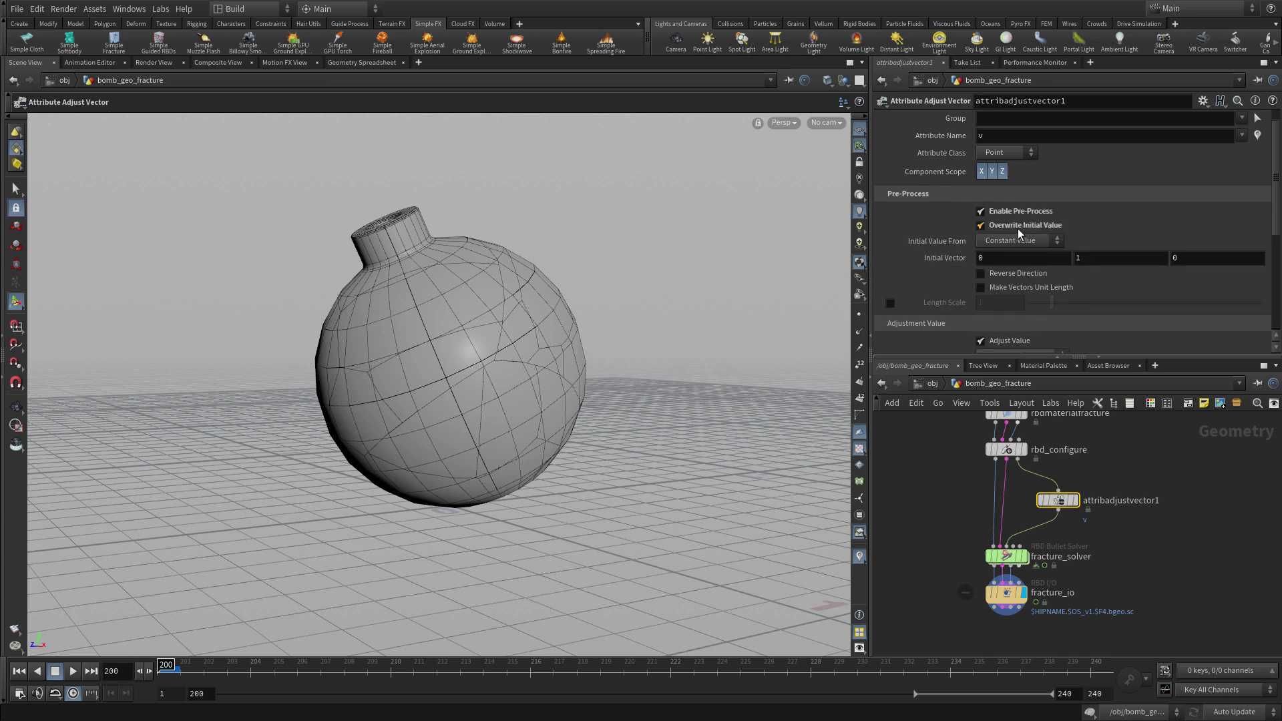
Step: Set the vector adjustment to Direction Only, with the Spread operation driven by Noise
{"action": "scroll", "coordinate": [1017, 228], "scroll_direction": "down", "scroll_amount": 5}
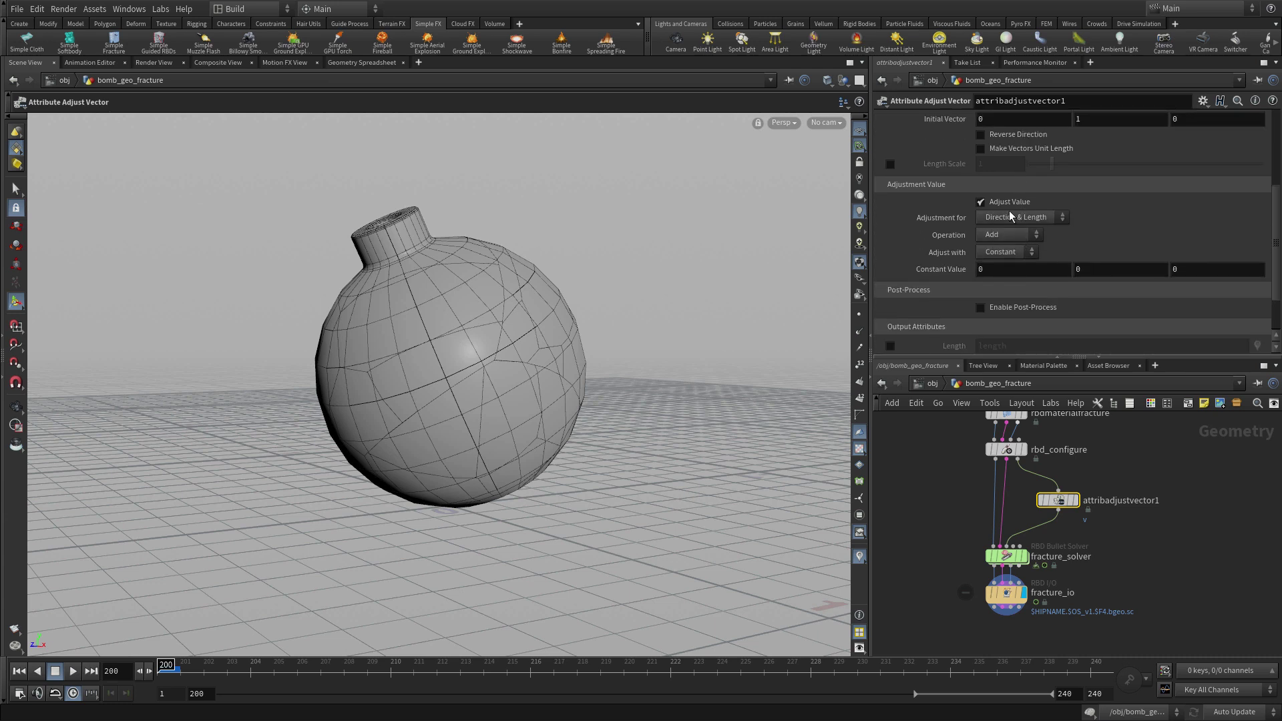
{"action": "left_click", "coordinate": [1008, 211]}
{"action": "left_click", "coordinate": [1006, 251]}
{"action": "left_click", "coordinate": [1011, 231]}
{"action": "left_click", "coordinate": [1004, 288]}
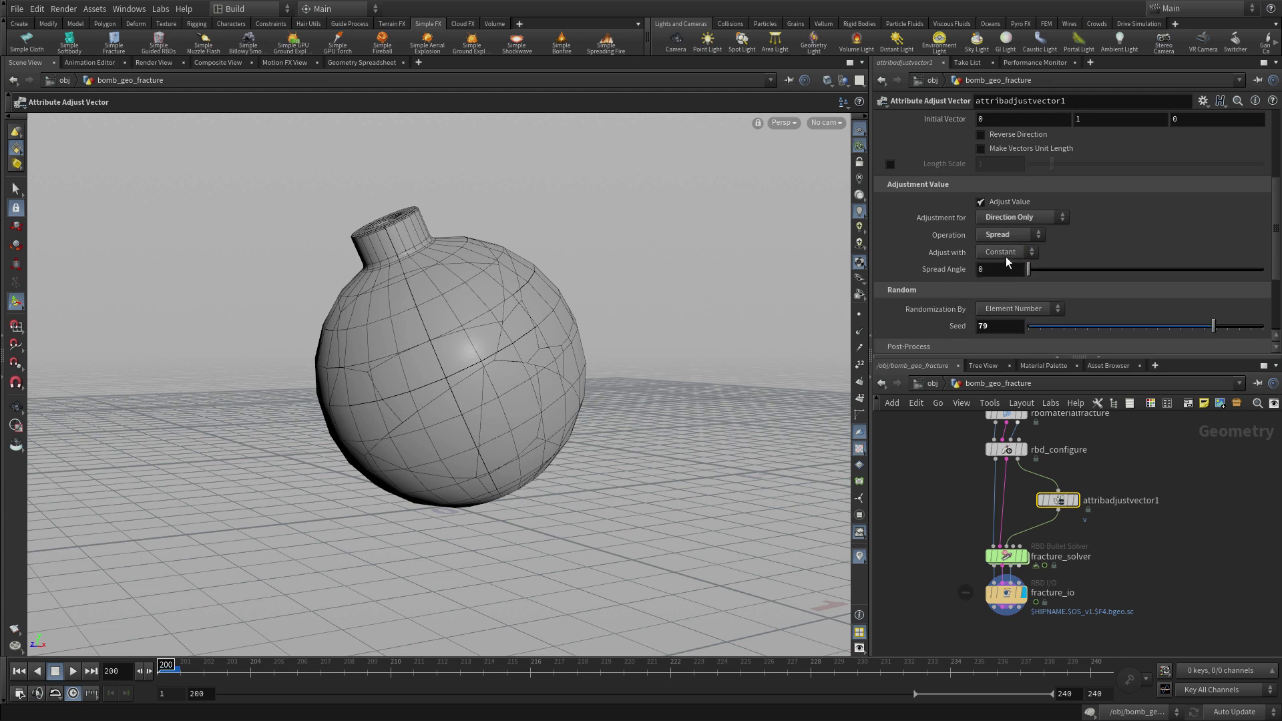
{"action": "left_click", "coordinate": [1006, 254]}
{"action": "left_click", "coordinate": [996, 287]}
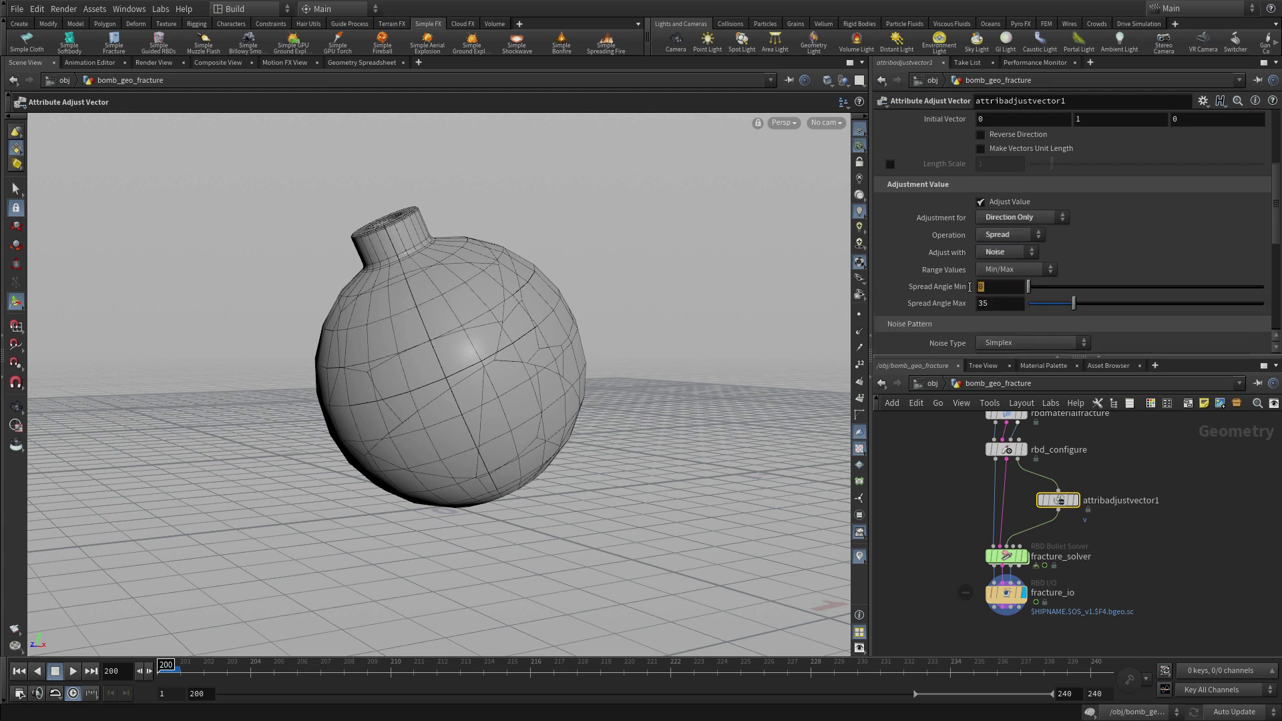
Step: Set the minimum spread angle to 15 and the maximum spread angle to 120
{"action": "left_click", "coordinate": [971, 288]}
{"action": "type", "text": "15"}
{"action": "key", "text": "Tab"}
{"action": "type", "text": "12"}
{"action": "key", "text": "Return"}
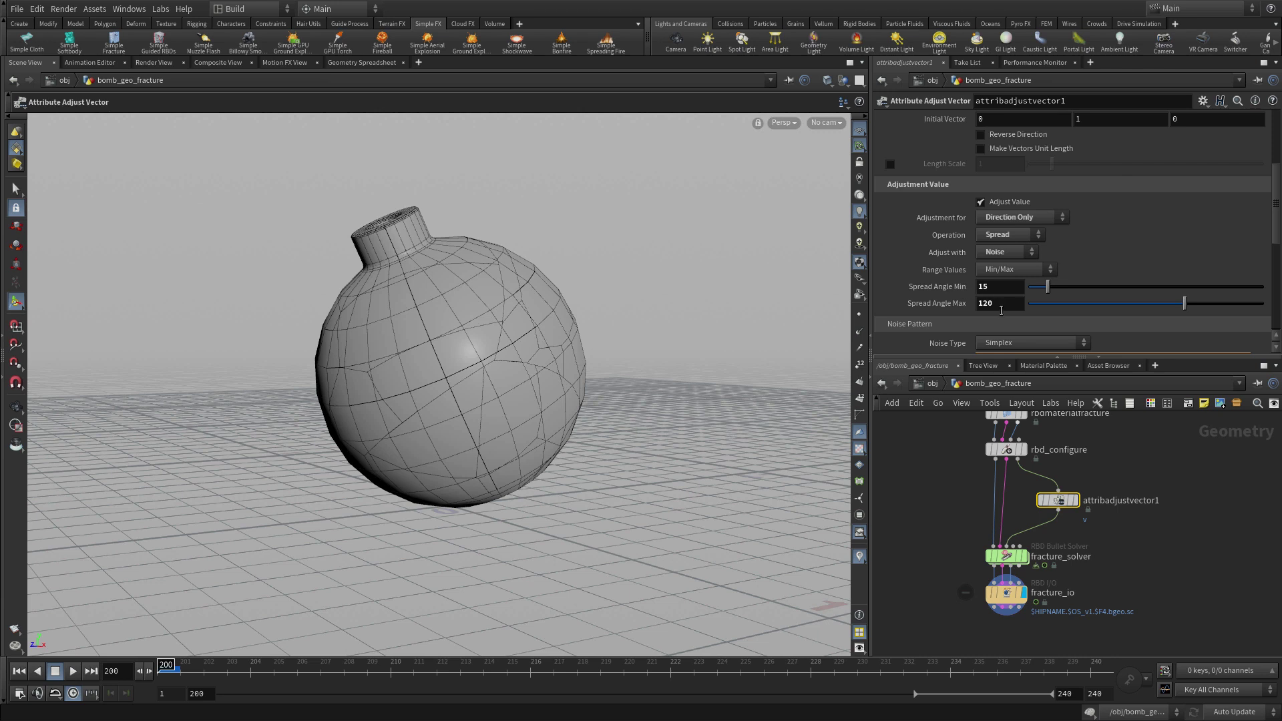
Step: Set the spread noise's location attribute to P and its element size to 0.5
{"action": "key", "text": "Tab"}
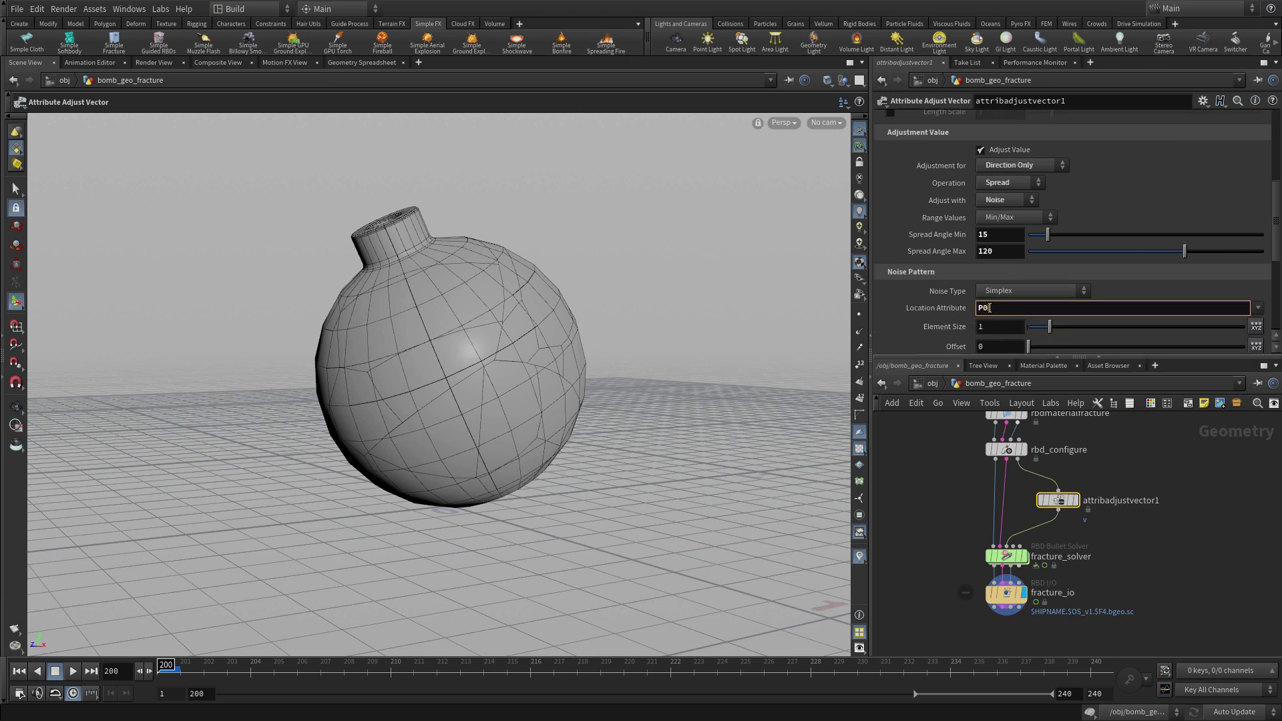
{"action": "type", "text": "P"}
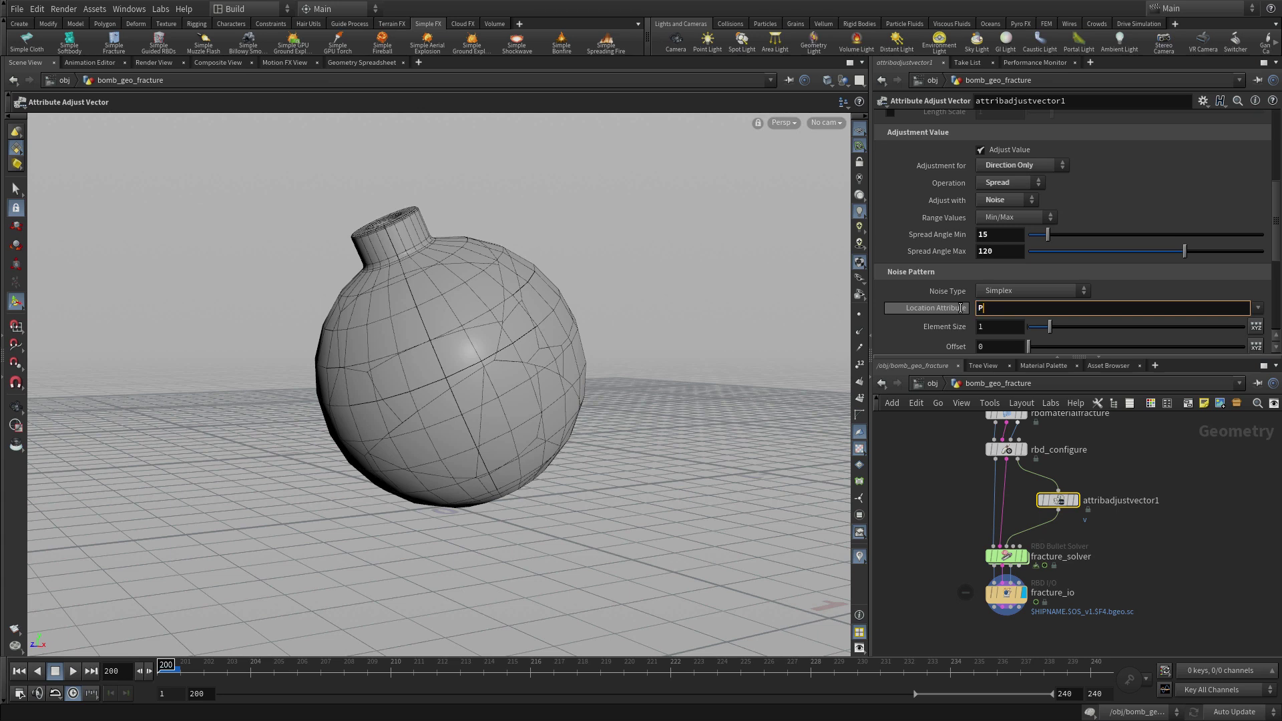
{"action": "key", "text": "Return"}
{"action": "double_click", "coordinate": [988, 326]}
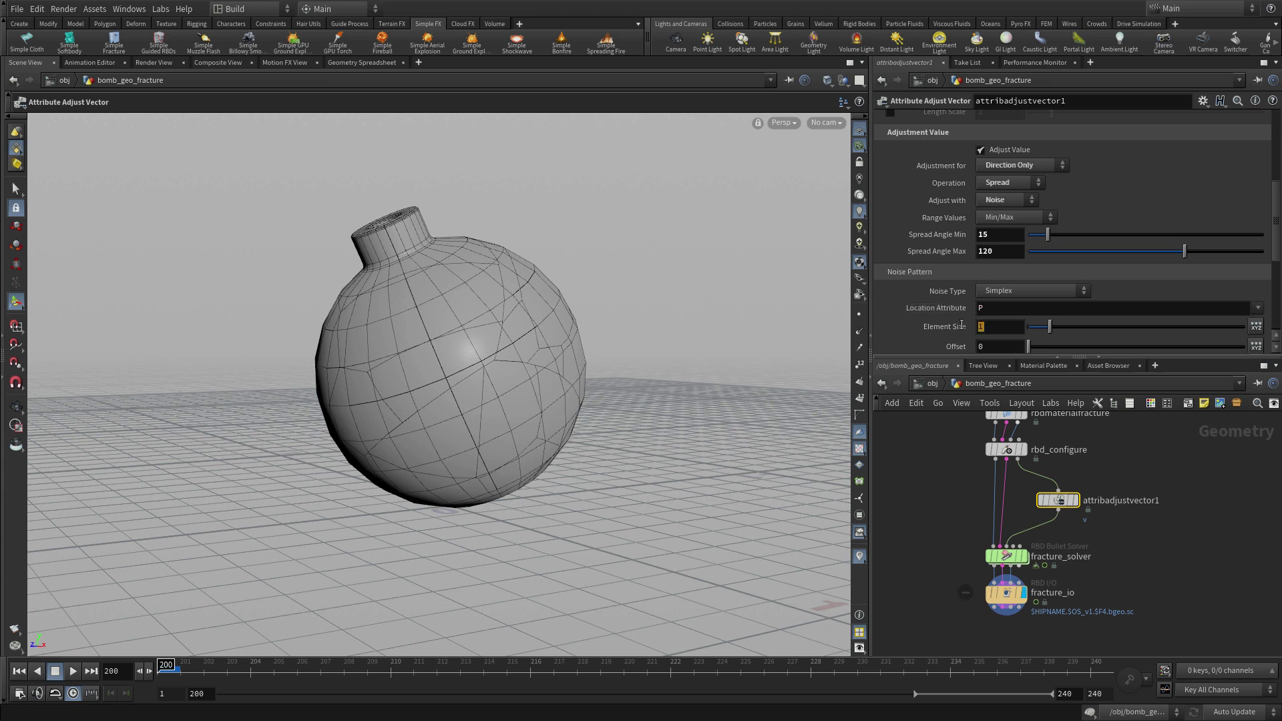
{"action": "type", "text": "0.5"}
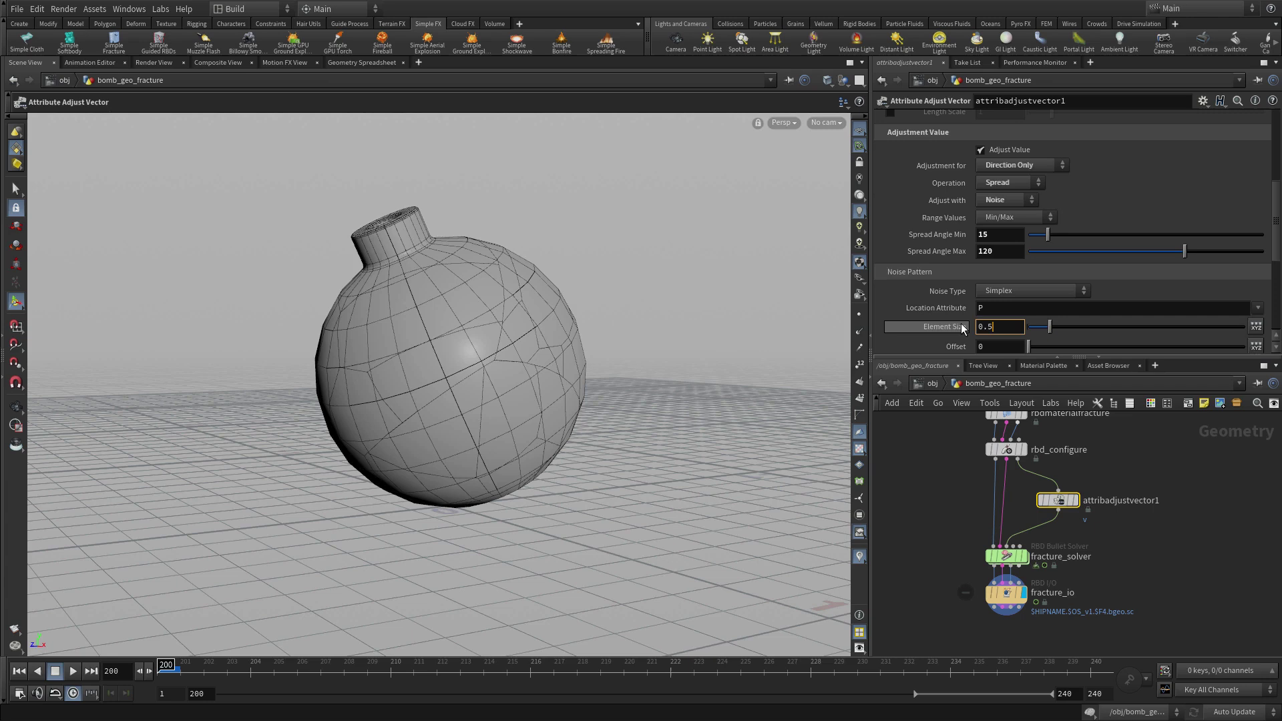
{"action": "key", "text": "Return"}
Step: Enable post-processing on the Attribute Adjust Vector node and set a minimum vector length of 20
{"action": "scroll", "coordinate": [1096, 321], "scroll_direction": "down", "scroll_amount": 5}
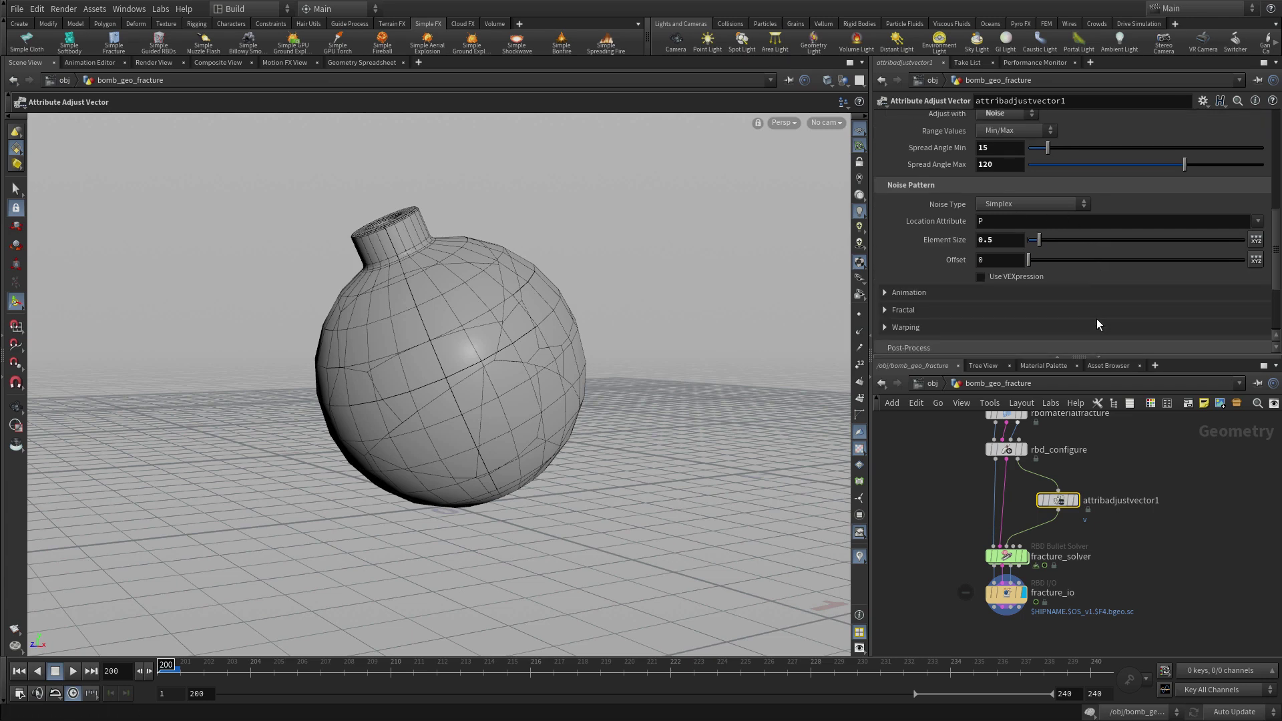
{"action": "left_click", "coordinate": [1022, 299]}
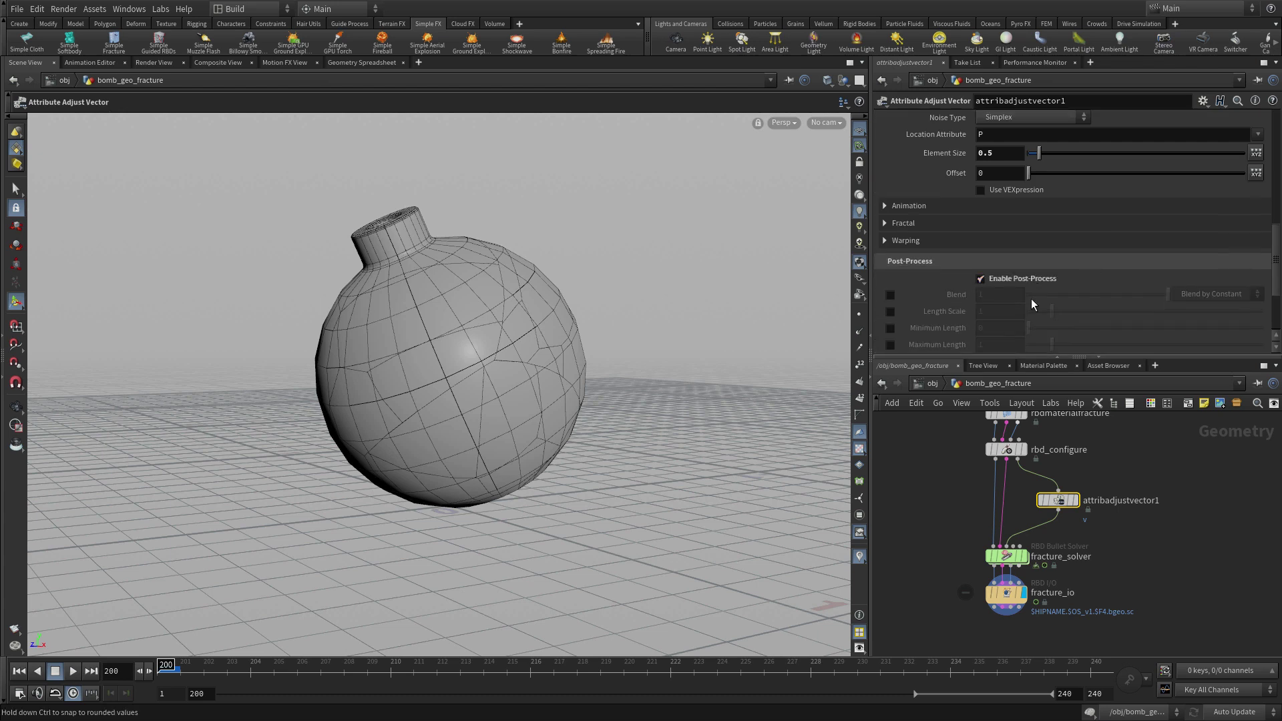
{"action": "scroll", "coordinate": [988, 292], "scroll_direction": "down", "scroll_amount": 1}
{"action": "left_click", "coordinate": [891, 276]}
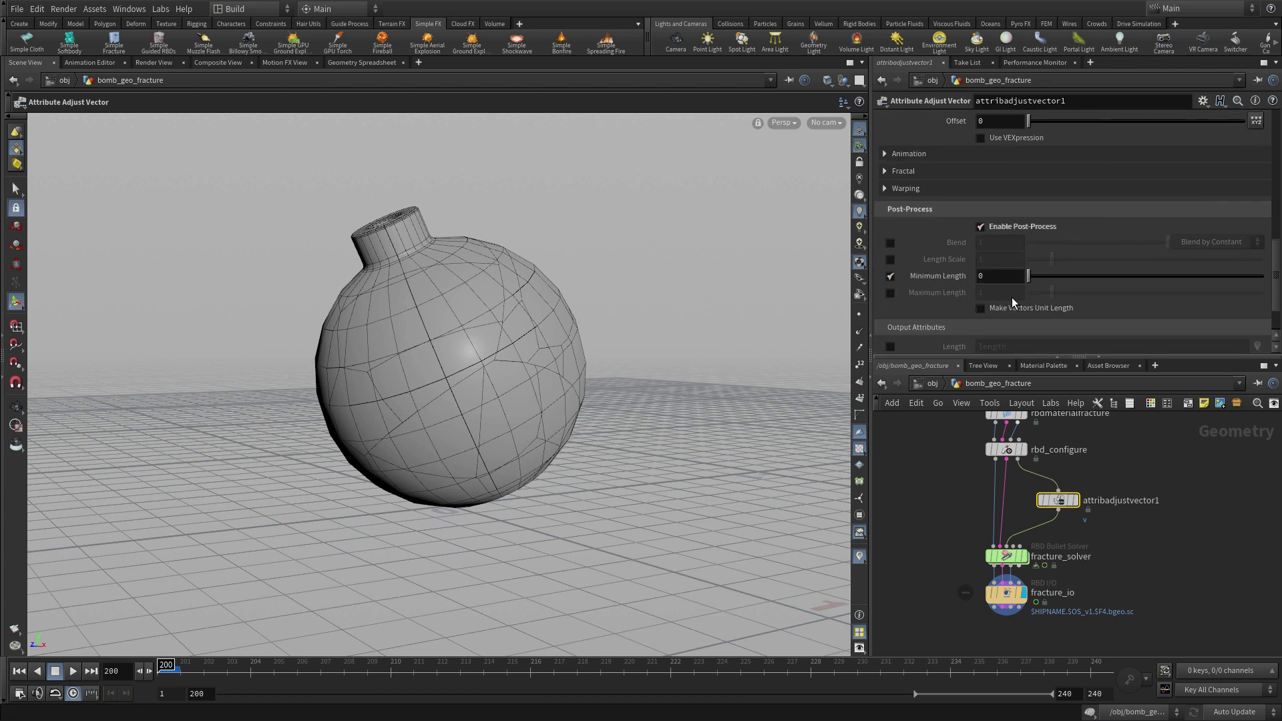
{"action": "left_click", "coordinate": [973, 277]}
{"action": "type", "text": "20"}
{"action": "key", "text": "Return"}
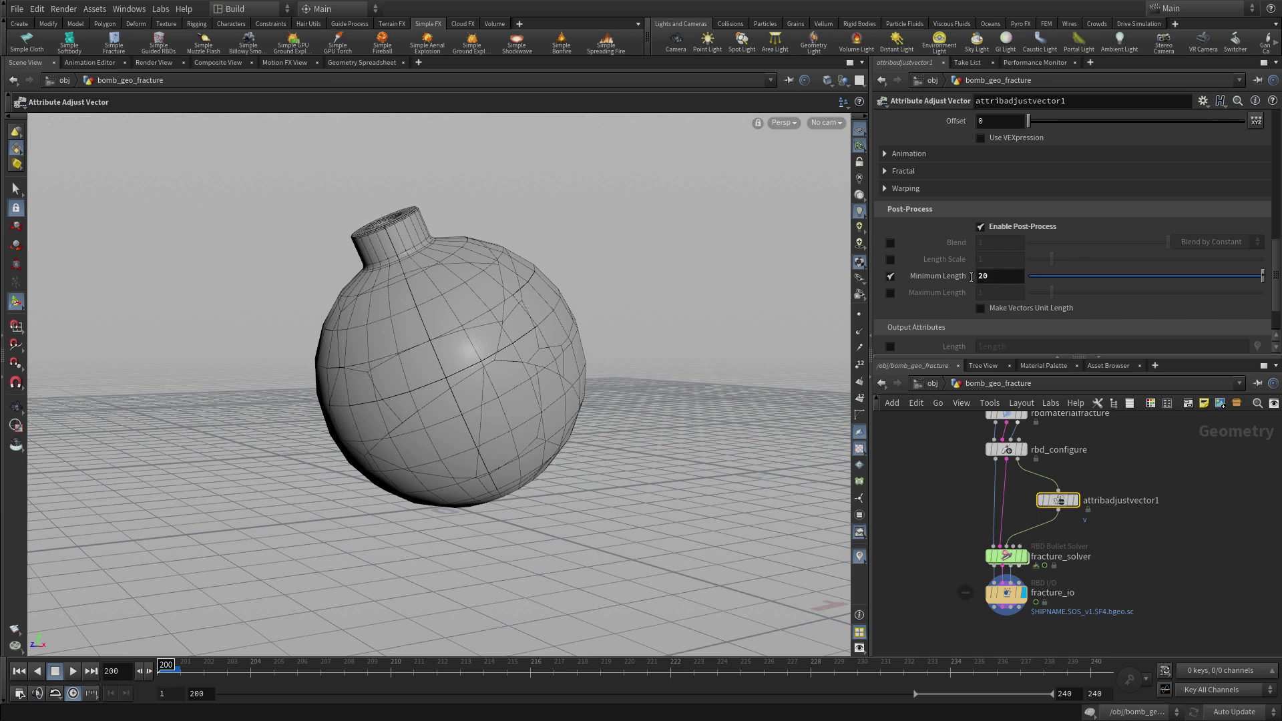
Step: Play the explosion from frame 200 in a wider view of the bomb, then return to the first frame
{"action": "left_click", "coordinate": [1167, 584]}
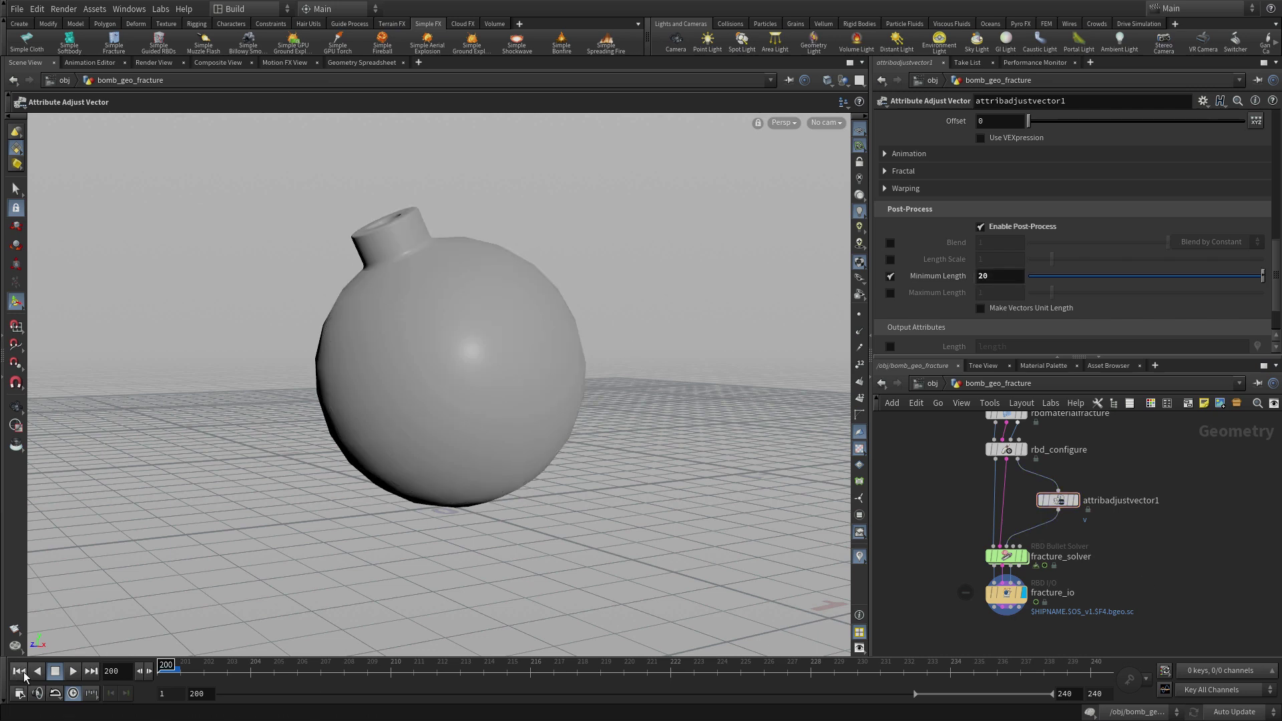
{"action": "key", "text": "Escape"}
{"action": "left_click_drag", "start_coordinate": [677, 437], "coordinate": [546, 443]}
{"action": "scroll", "coordinate": [546, 442], "scroll_direction": "down", "scroll_amount": 3}
{"action": "middle_click_drag", "start_coordinate": [532, 480], "coordinate": [372, 478]}
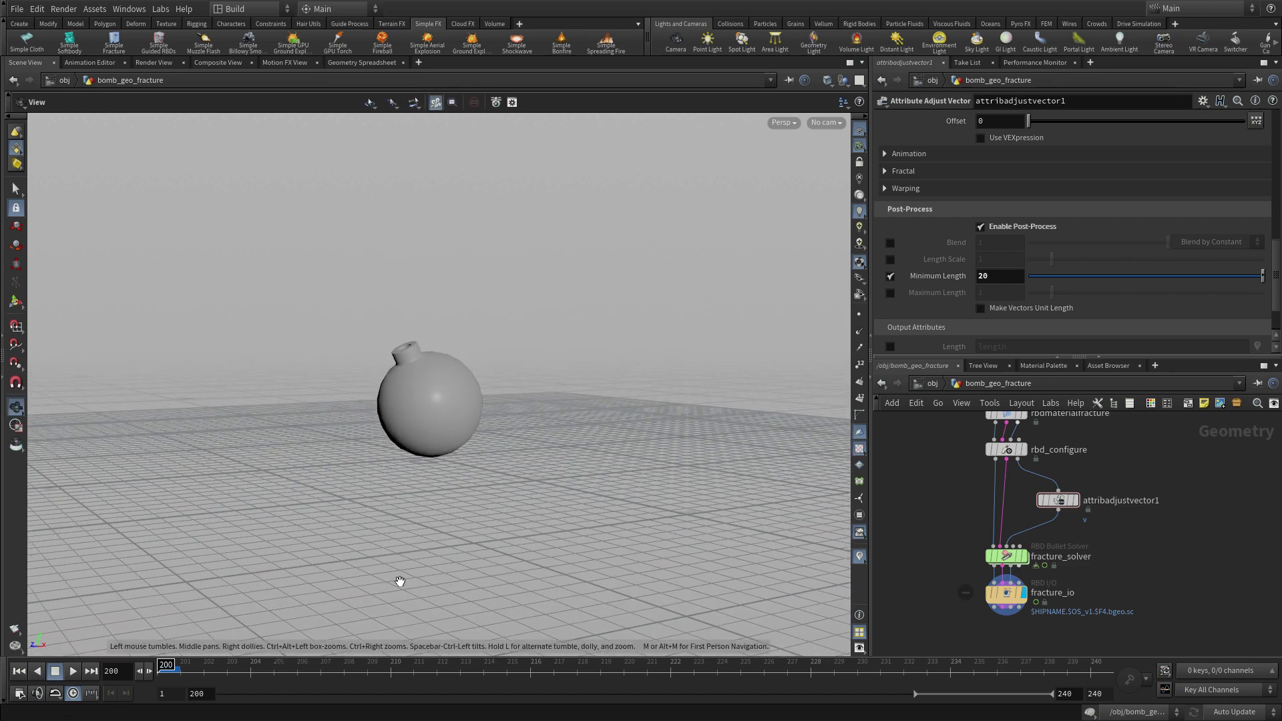
{"action": "middle_click_drag", "start_coordinate": [400, 583], "coordinate": [409, 584]}
{"action": "key", "text": "Return"}
{"action": "left_click", "coordinate": [73, 671]}
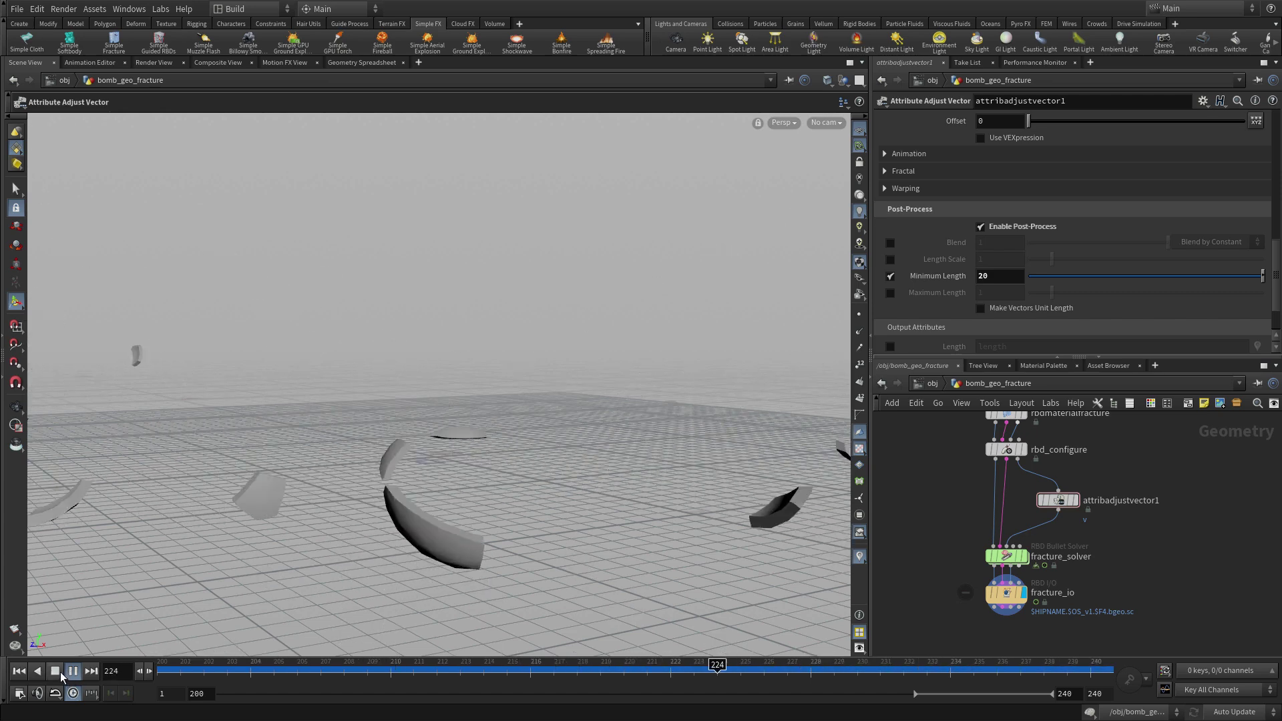
{"action": "left_click", "coordinate": [54, 671]}
{"action": "left_click", "coordinate": [19, 671]}
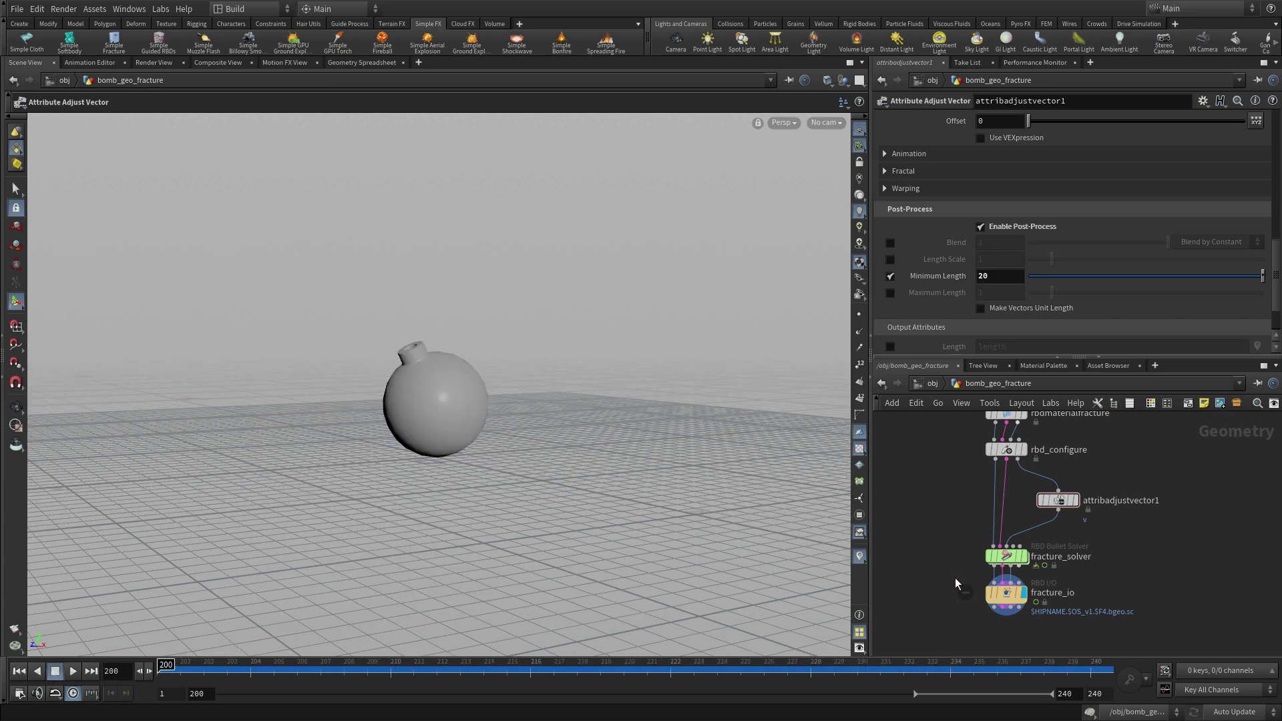
Step: Enable the Speed Max and Spin Max limits on the rbd_configure node
{"action": "left_click", "coordinate": [1013, 448]}
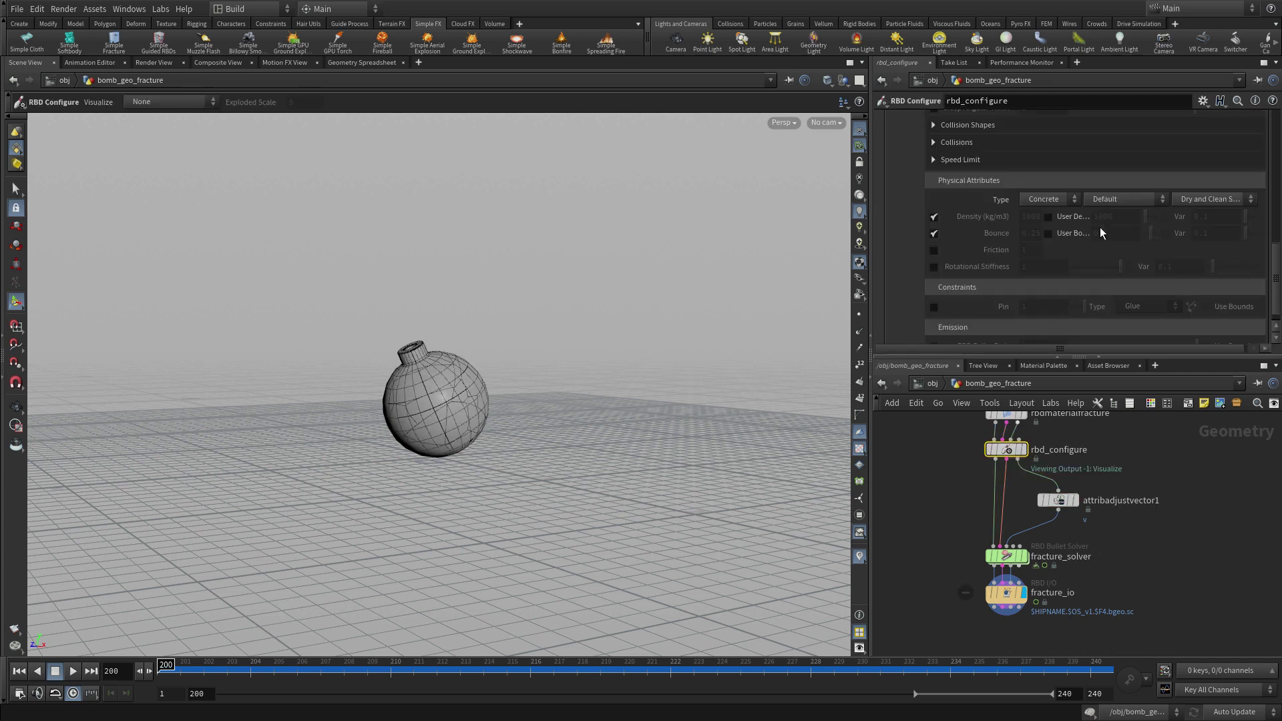
{"action": "scroll", "coordinate": [1099, 232], "scroll_direction": "down", "scroll_amount": 1}
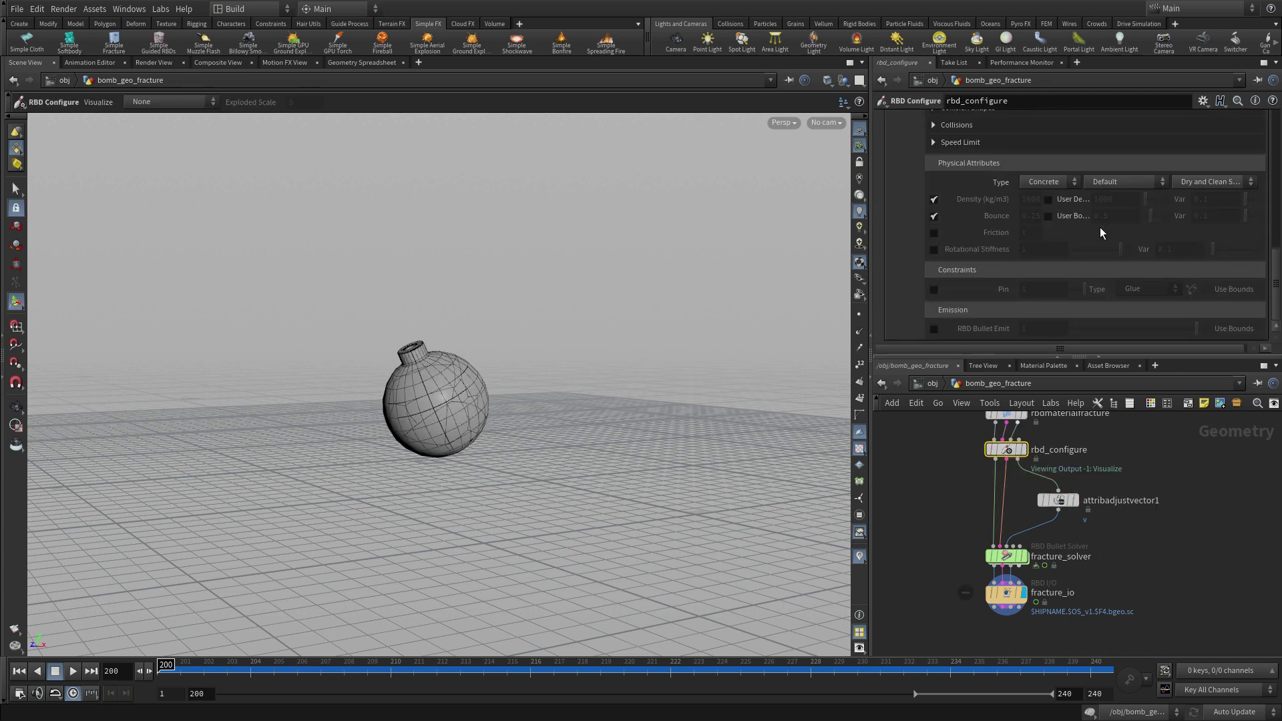
{"action": "scroll", "coordinate": [1100, 227], "scroll_direction": "up", "scroll_amount": 5}
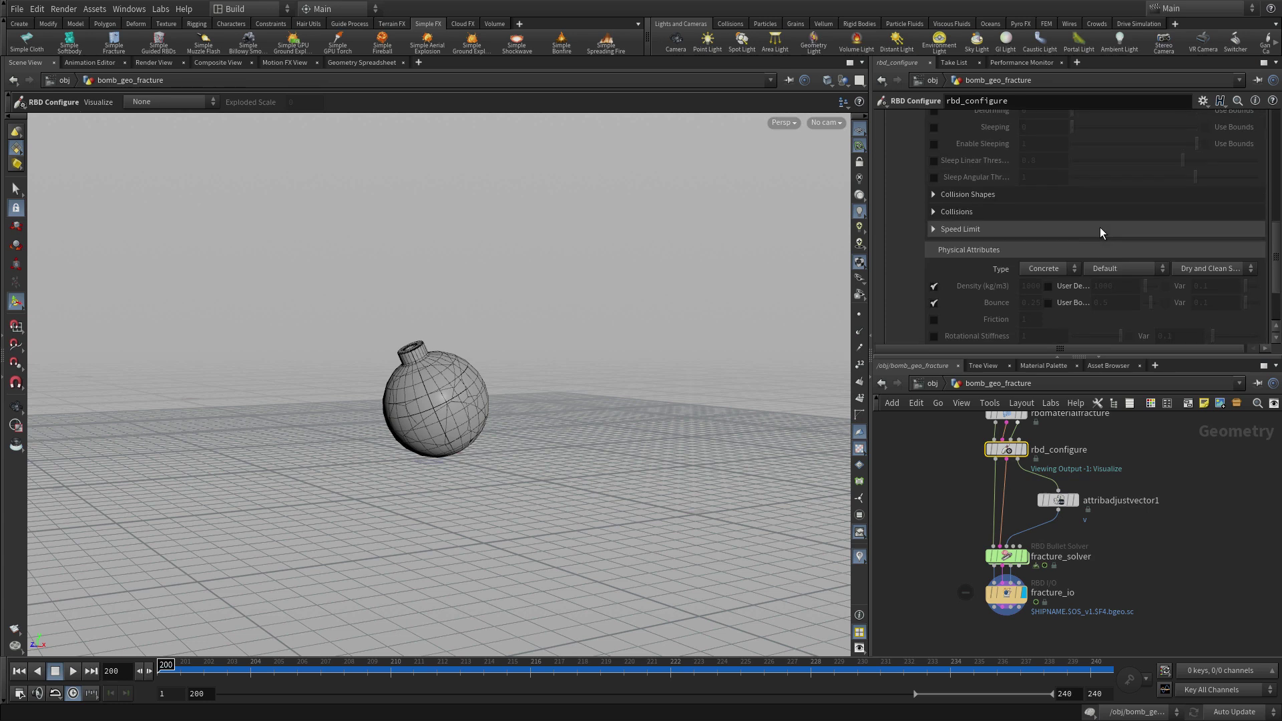
{"action": "left_click", "coordinate": [932, 227]}
{"action": "scroll", "coordinate": [1088, 222], "scroll_direction": "down", "scroll_amount": 3}
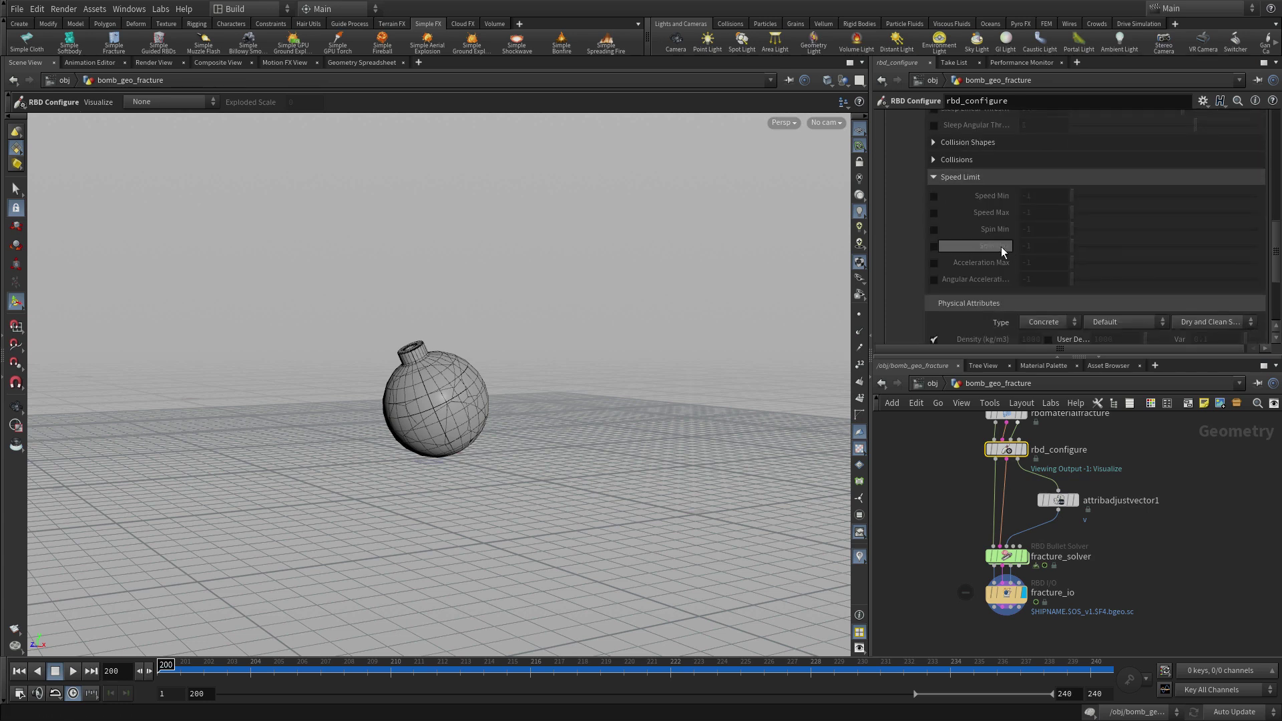
{"action": "left_click", "coordinate": [933, 213]}
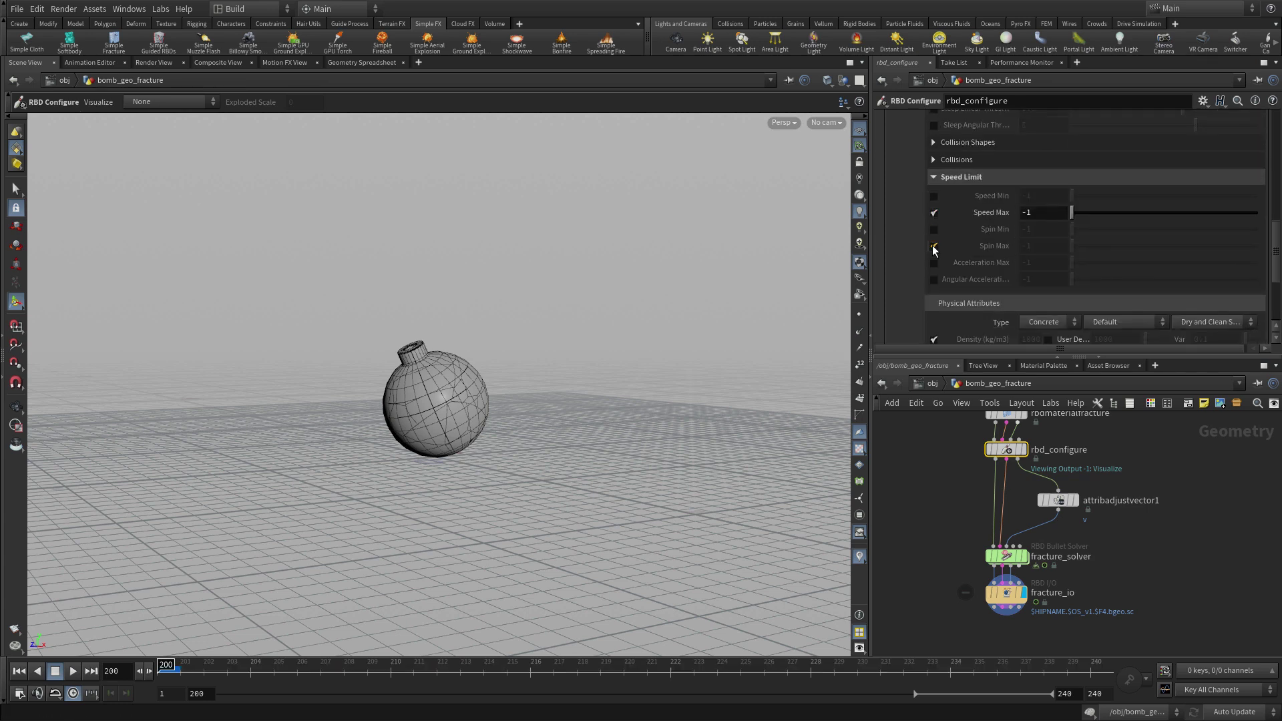
{"action": "left_click", "coordinate": [932, 246]}
Step: Set the maximum speed of the fractured pieces to 2 and their maximum spin to 30
{"action": "left_click", "coordinate": [1031, 213]}
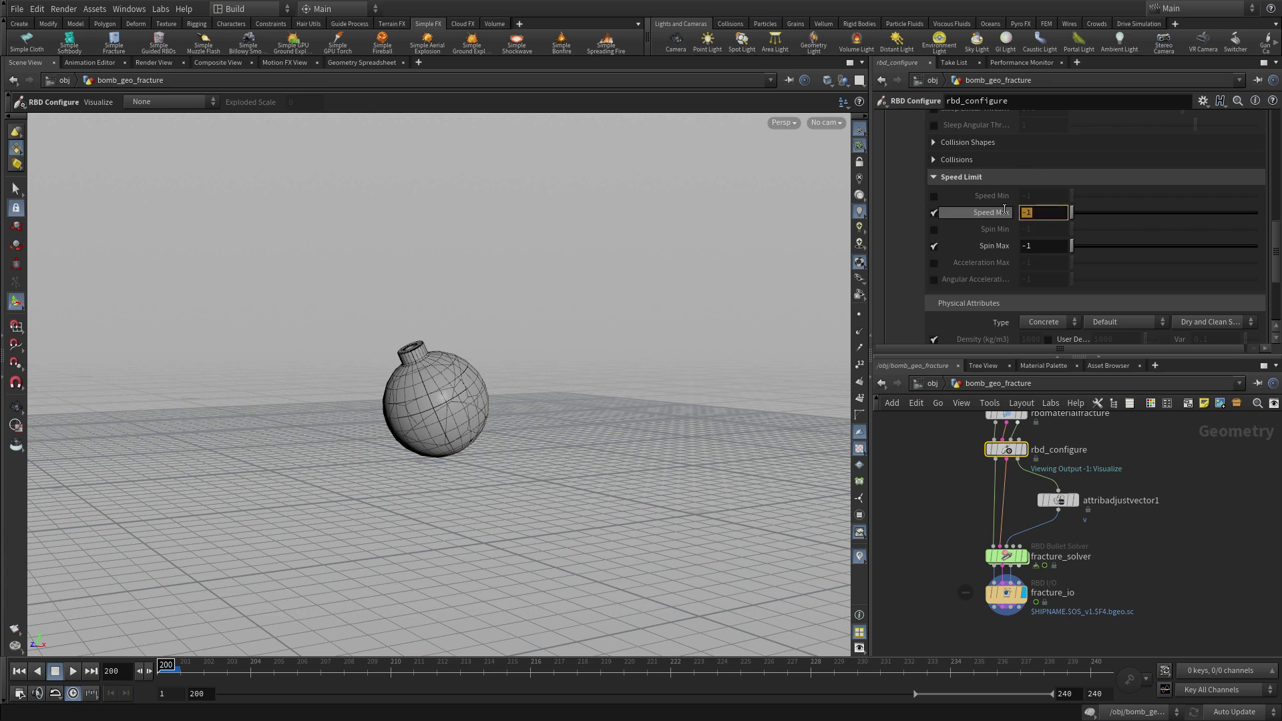
{"action": "type", "text": "2"}
{"action": "key", "text": "Tab"}
{"action": "type", "text": "3"}
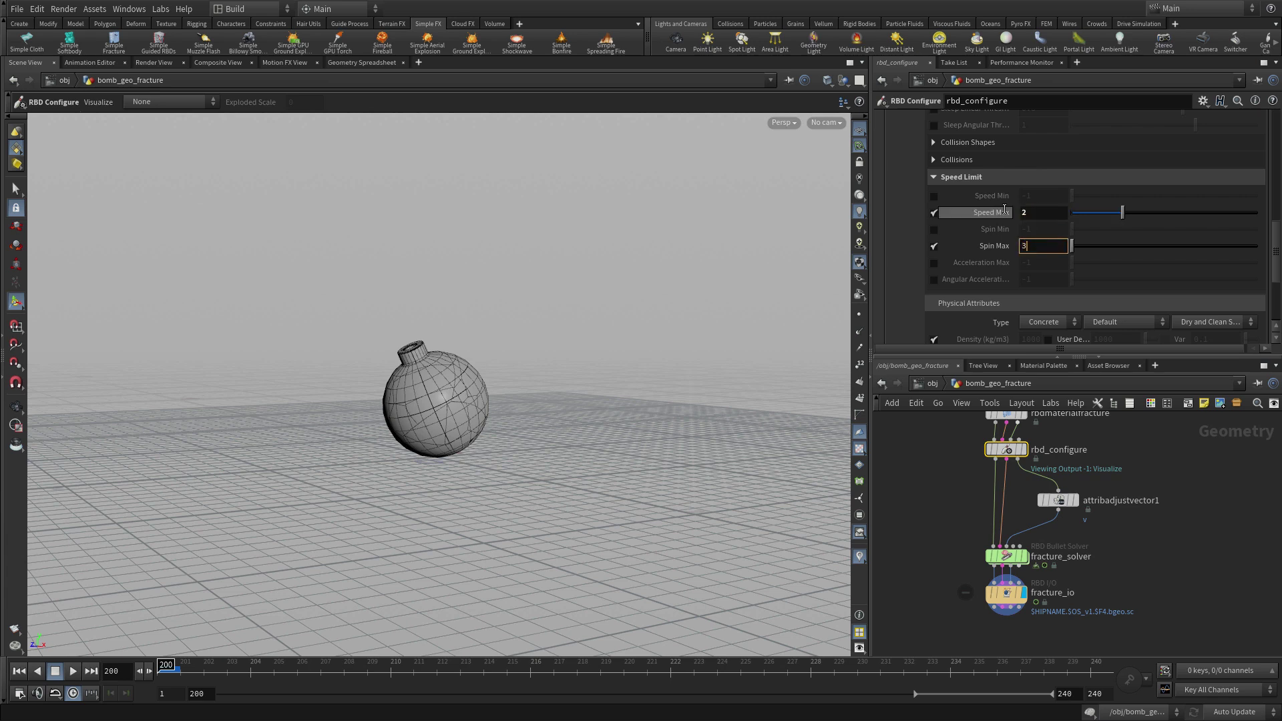
{"action": "type", "text": "0"}
{"action": "key", "text": "Tab"}
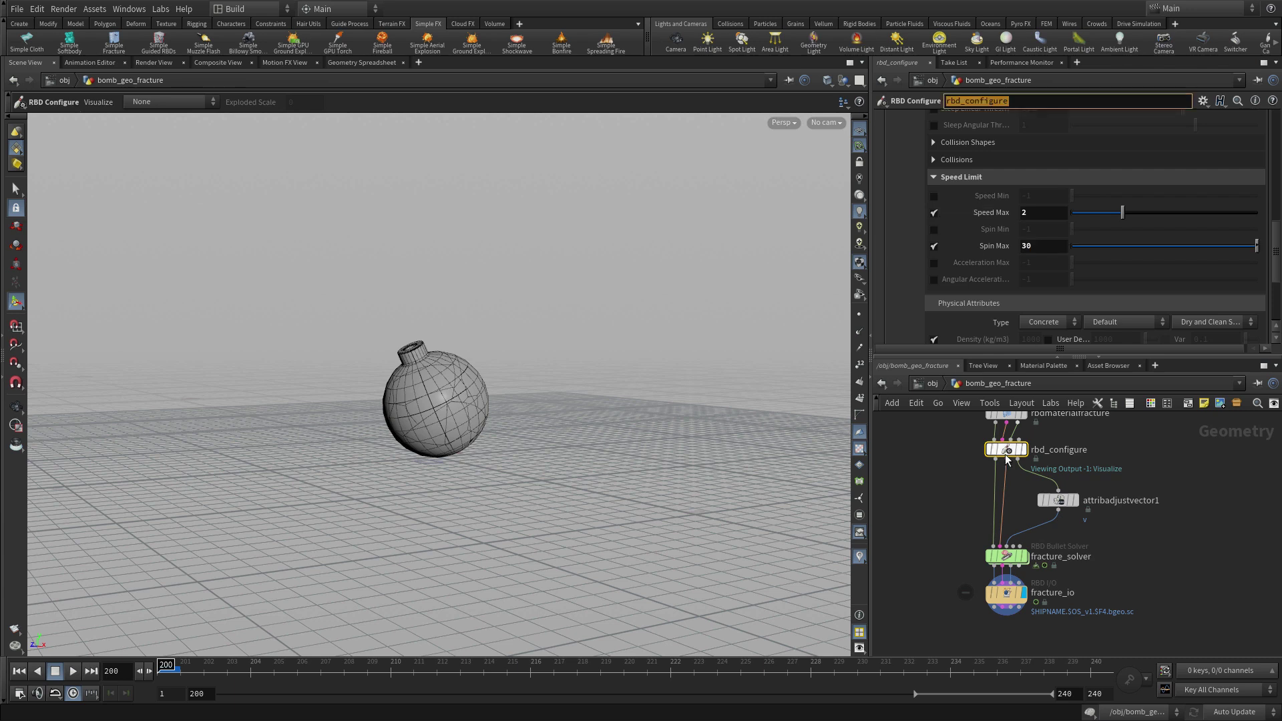
{"action": "left_click", "coordinate": [919, 433]}
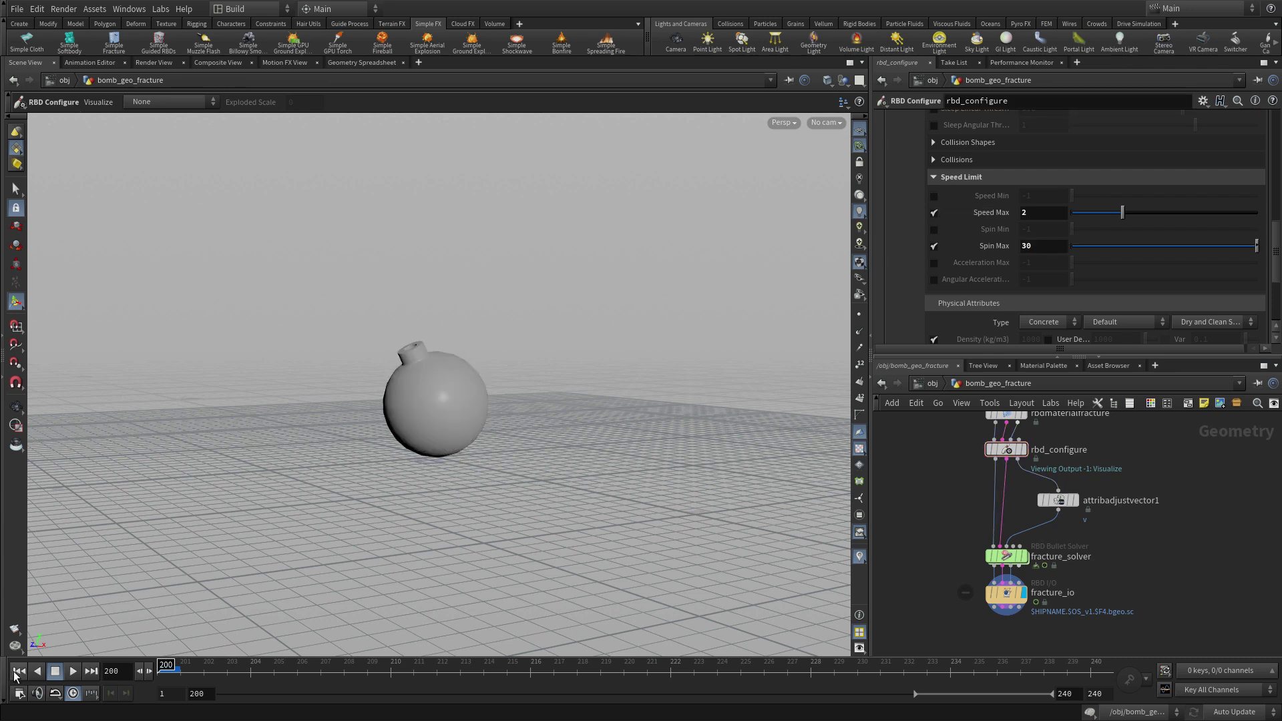
Step: Play the simulation with the speed and spin limits applied, then return to frame 200
{"action": "left_click", "coordinate": [76, 671]}
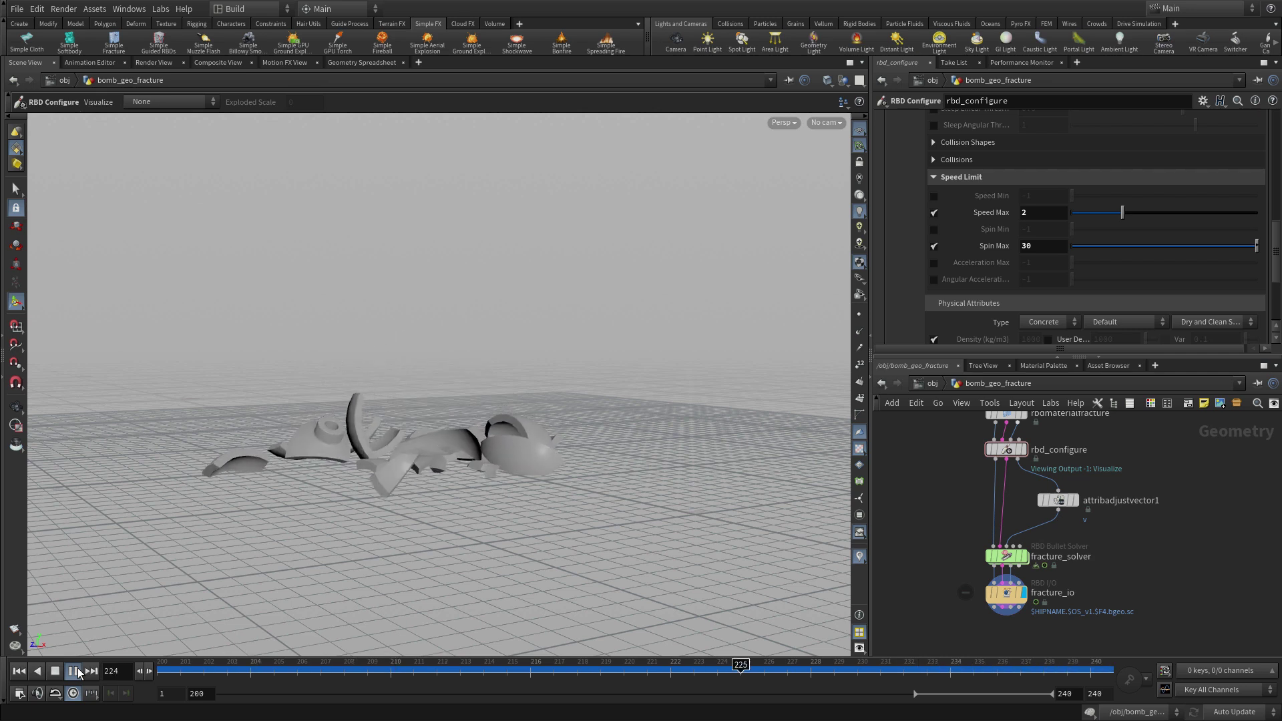
{"action": "left_click", "coordinate": [55, 671]}
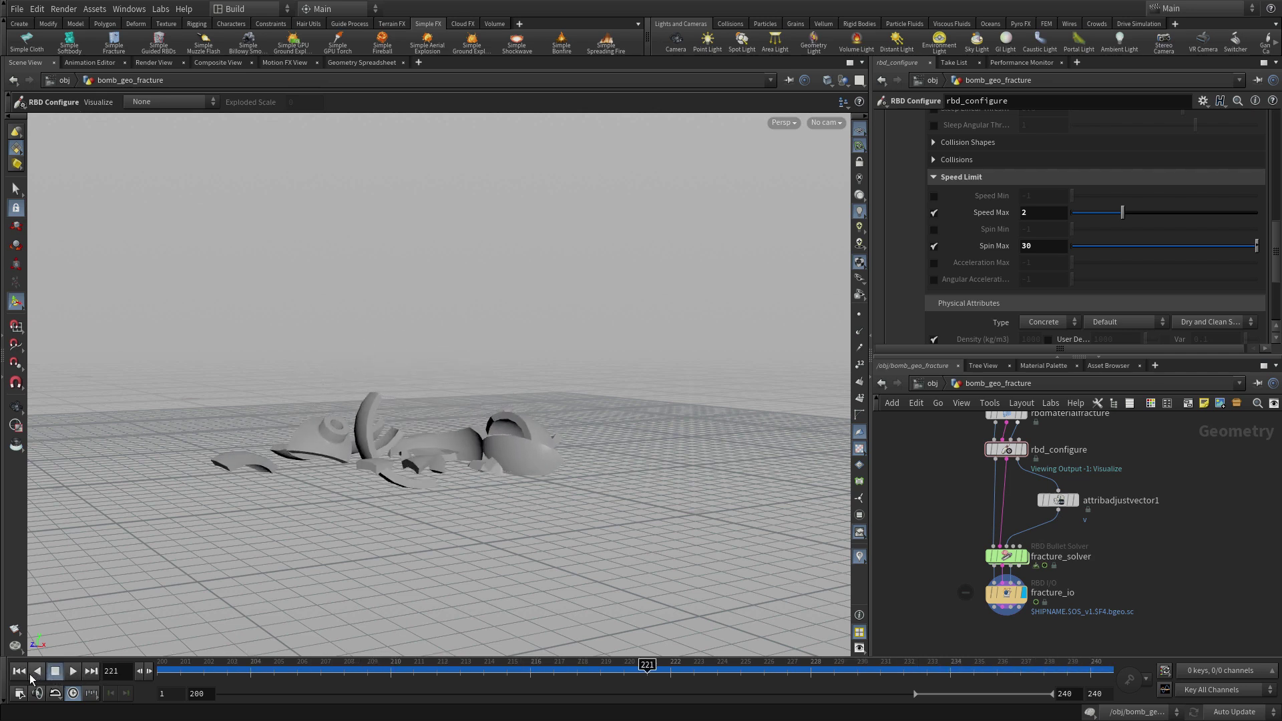
{"action": "left_click", "coordinate": [19, 671]}
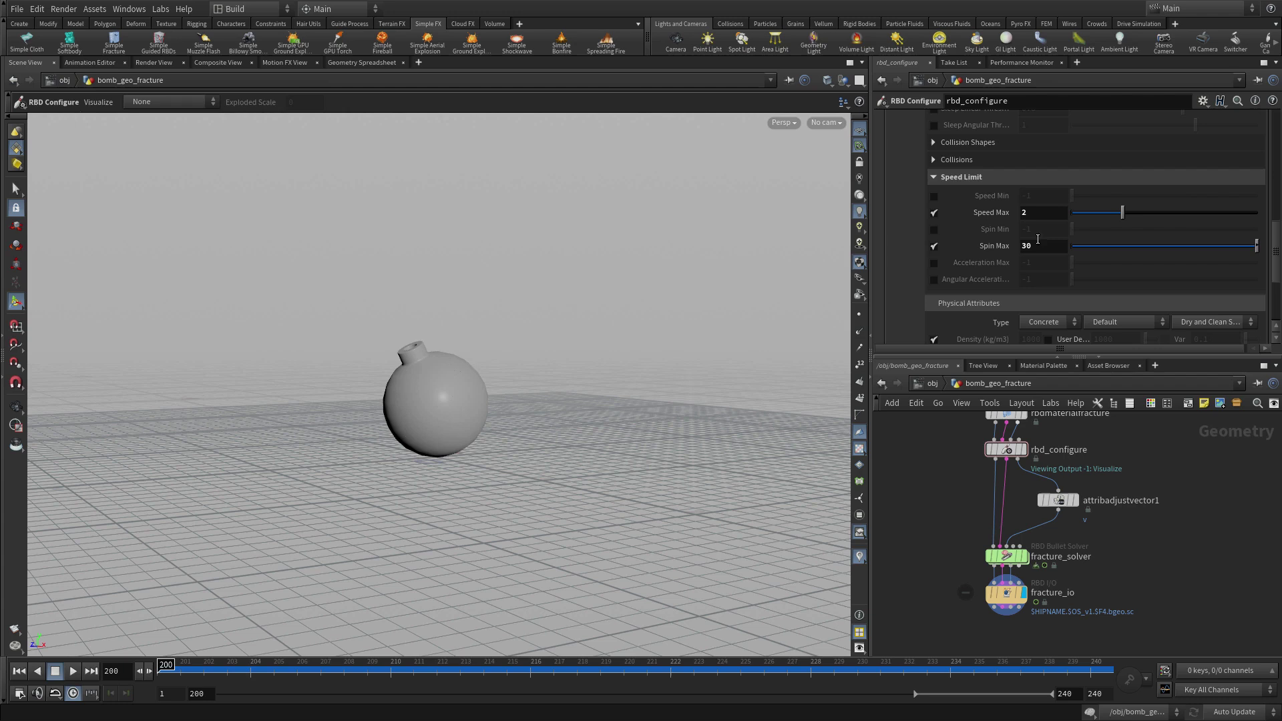
Step: Raise the rbd_configure limits to a maximum speed of 10 and a maximum spin of 60
{"action": "key", "text": "Return"}
{"action": "type", "text": "10"}
{"action": "key", "text": "Tab"}
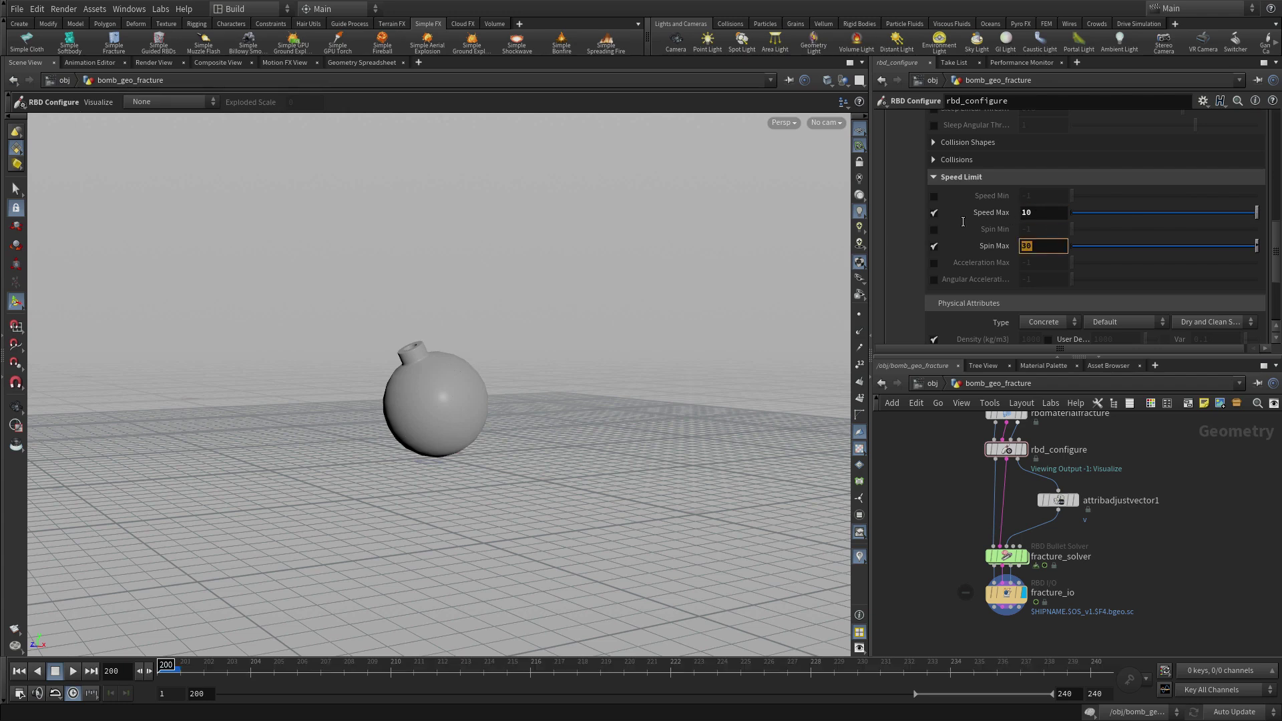
{"action": "type", "text": "60"}
{"action": "key", "text": "Tab"}
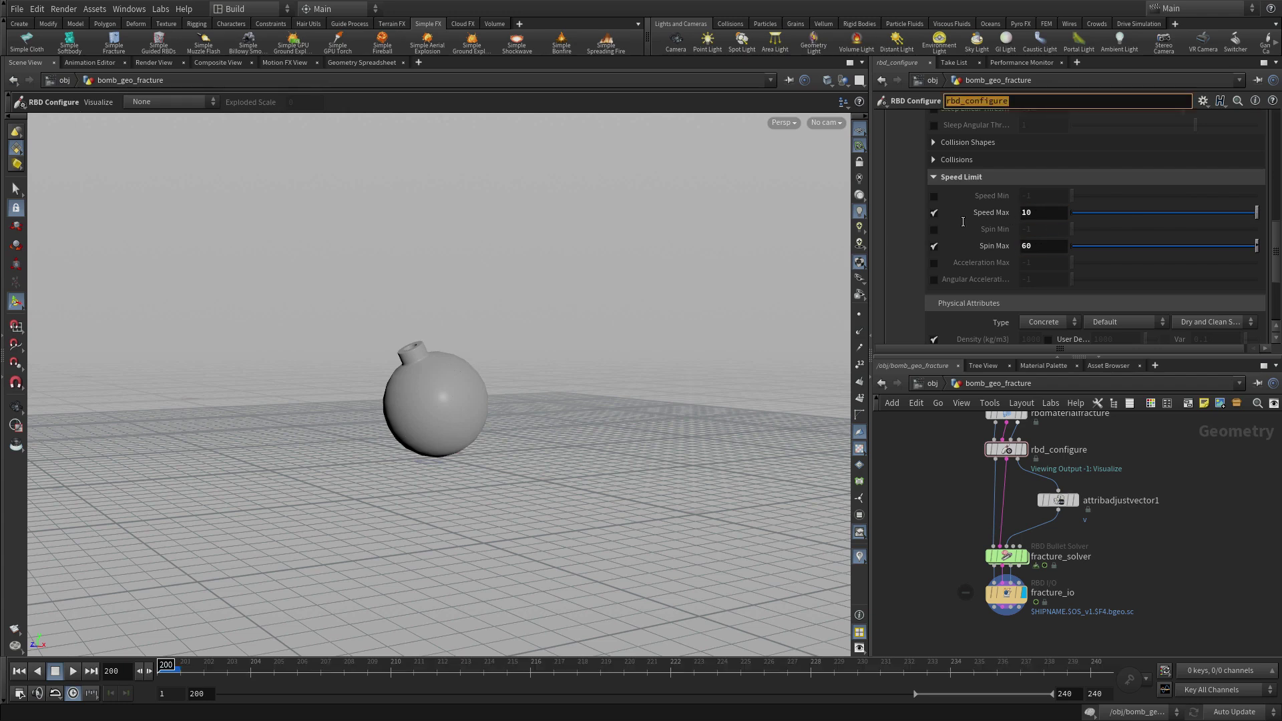
Step: Replay the explosion from frame 200 with the raised speed limits and rewind to the start
{"action": "left_click", "coordinate": [20, 671]}
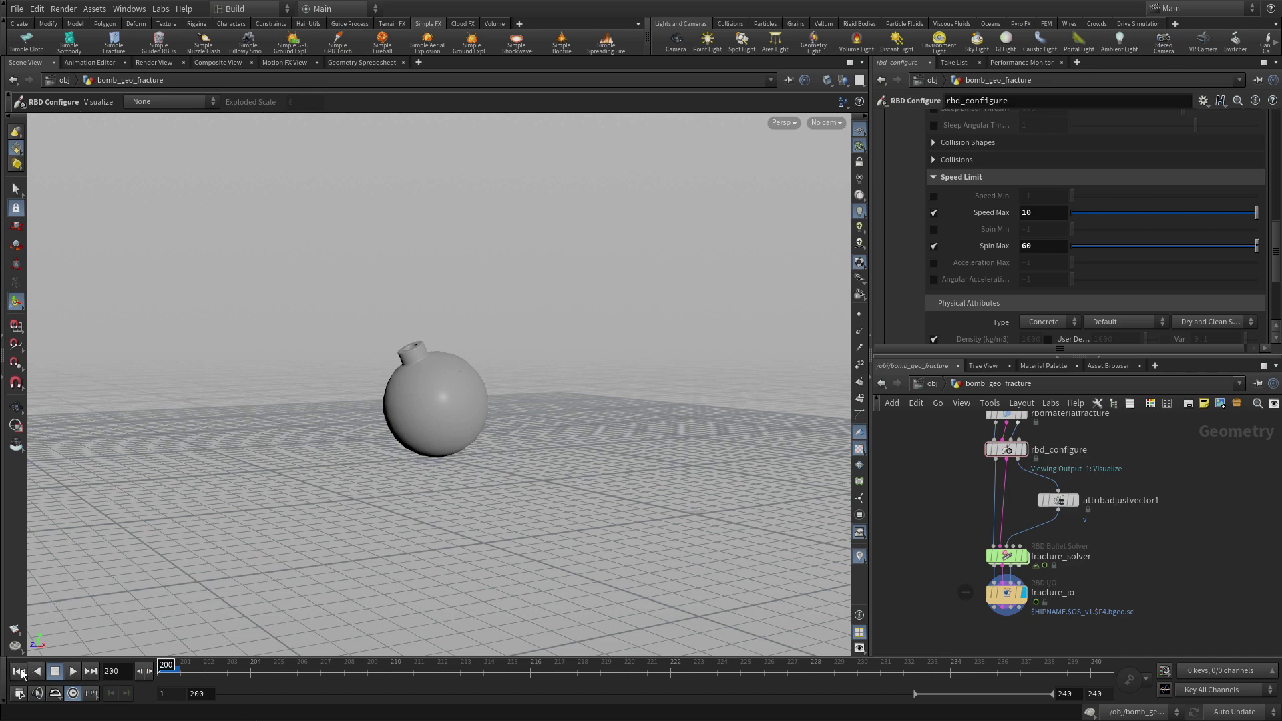
{"action": "left_click", "coordinate": [71, 672]}
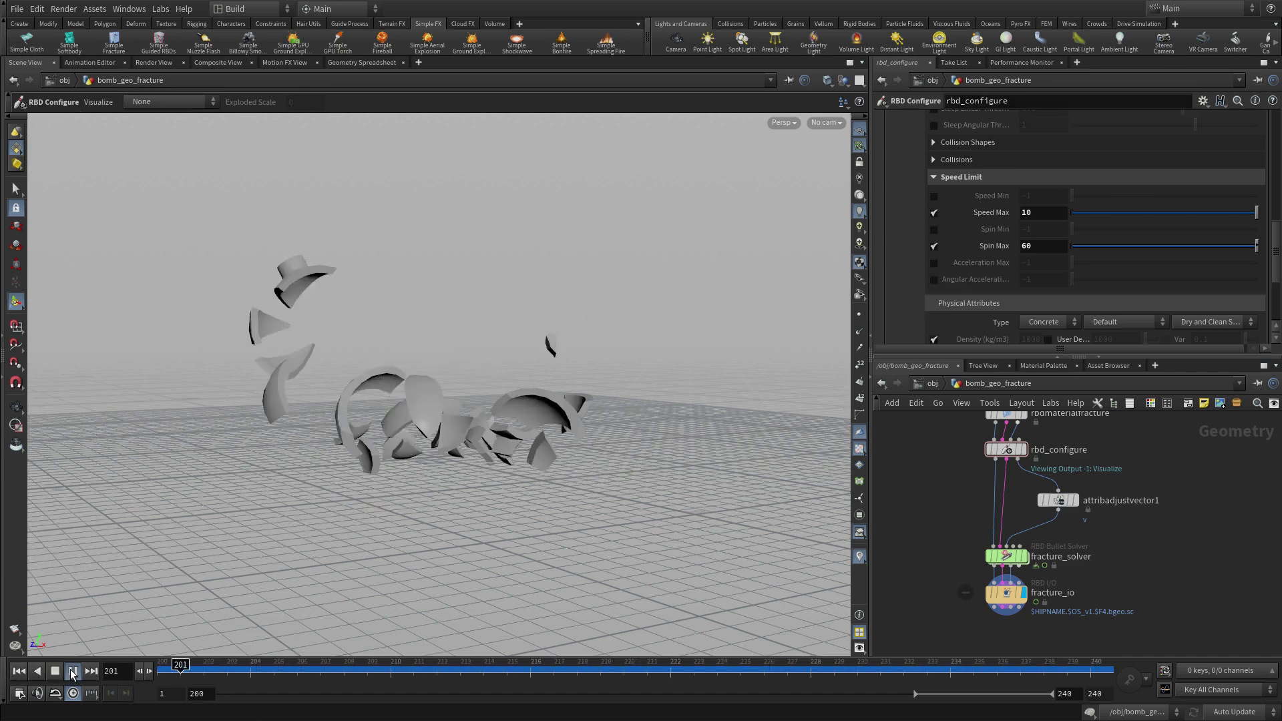
{"action": "left_click", "coordinate": [72, 672]}
{"action": "left_click", "coordinate": [19, 671]}
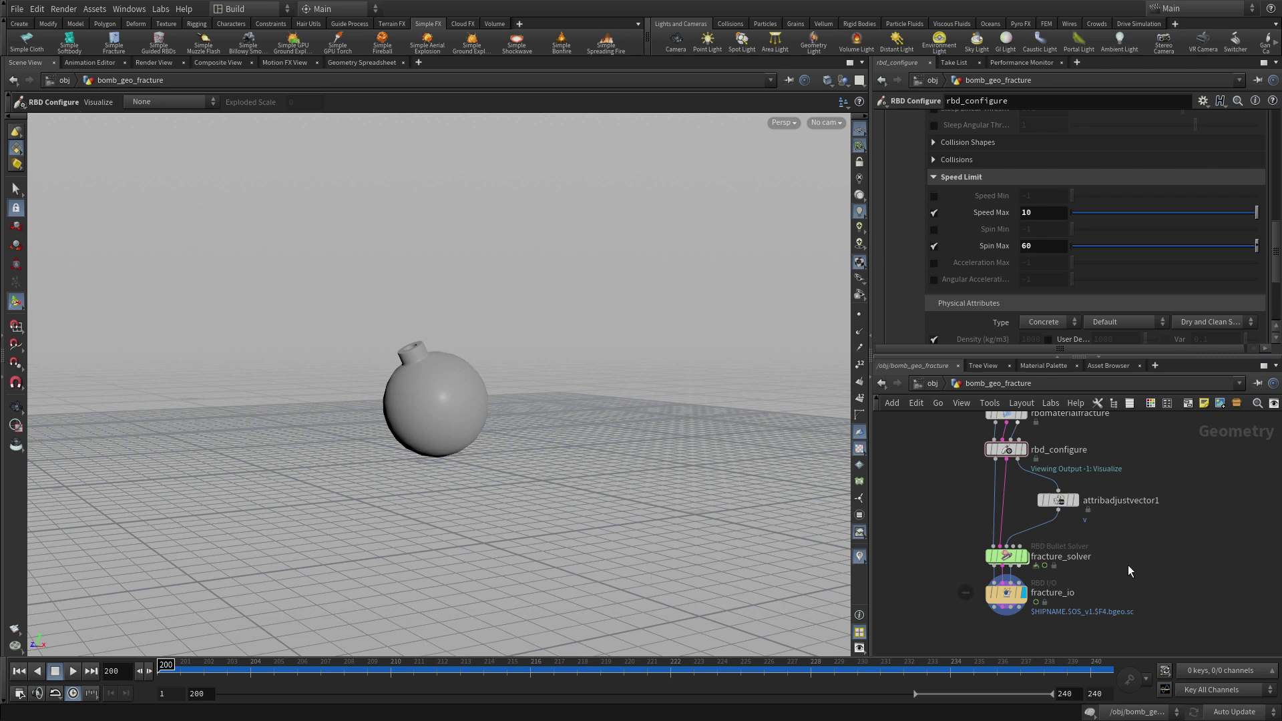
Step: Set the scatter points of the rbdmaterialfracture node to 25
{"action": "scroll", "coordinate": [1034, 460], "scroll_direction": "up", "scroll_amount": 2}
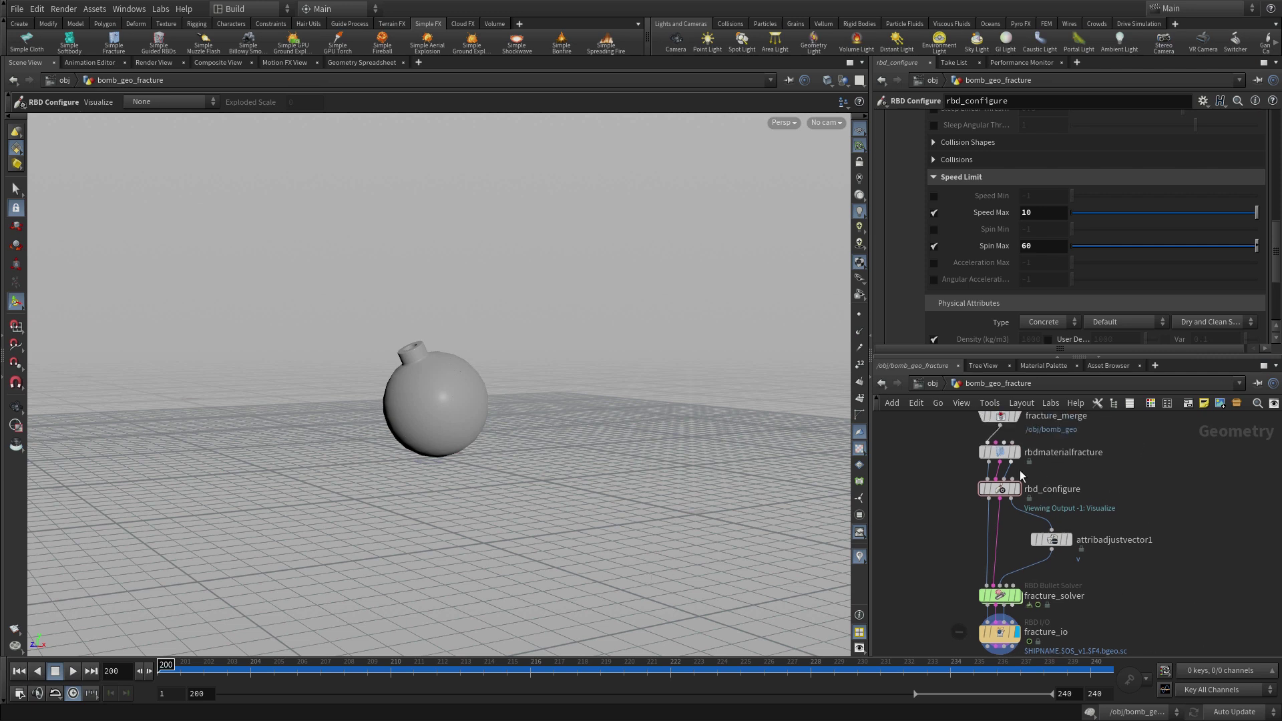
{"action": "left_click", "coordinate": [1001, 452]}
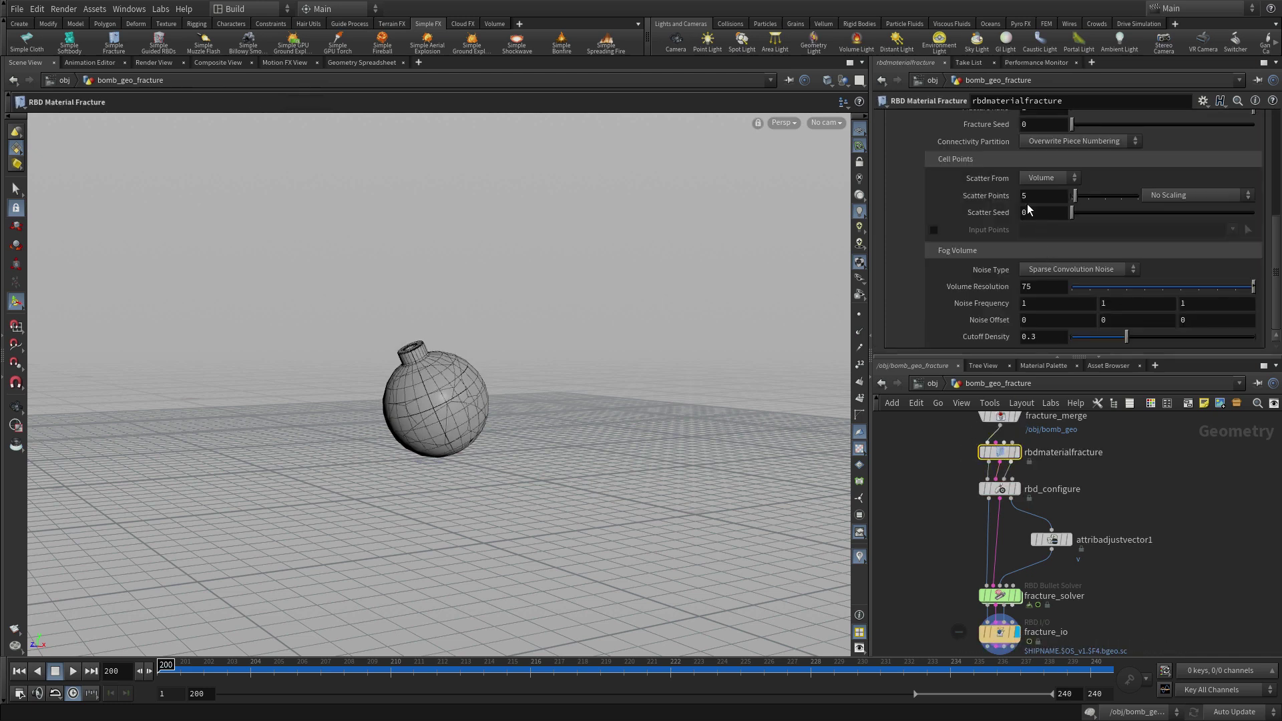
{"action": "left_click", "coordinate": [1020, 196]}
{"action": "type", "text": "25"}
{"action": "key", "text": "Return"}
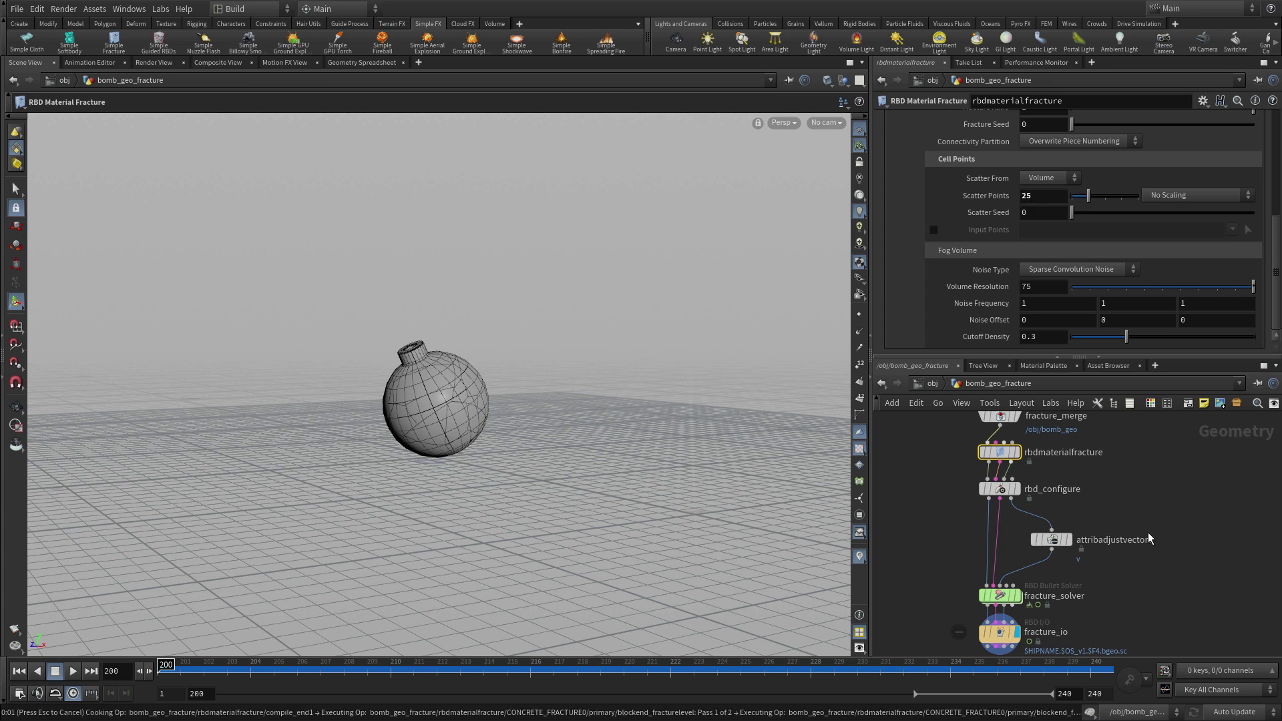
Step: Set the minimum vector length on the attribadjustvector1 node to 50
{"action": "left_click", "coordinate": [1054, 542]}
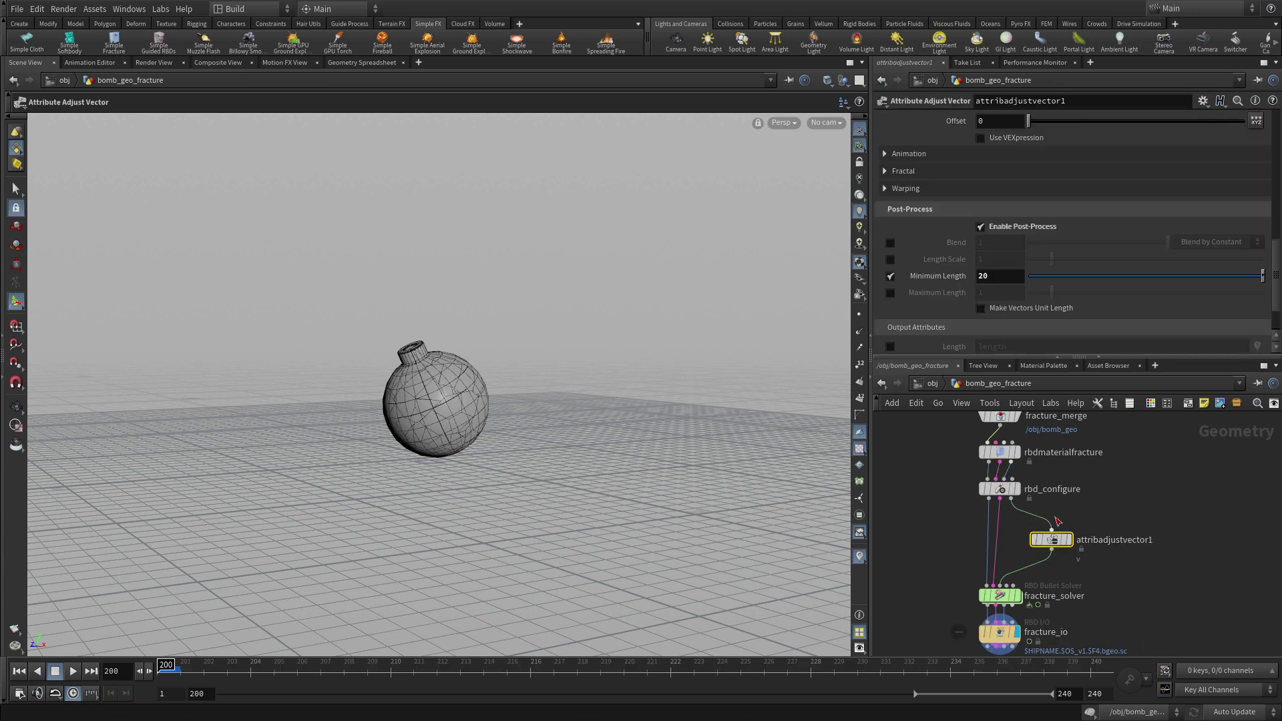
{"action": "double_click", "coordinate": [992, 280]}
{"action": "type", "text": "50"}
{"action": "key", "text": "Return"}
Step: Set the Y component of the initial vector on the attribadjustvector1 node to 5
{"action": "scroll", "coordinate": [970, 278], "scroll_direction": "down", "scroll_amount": 8}
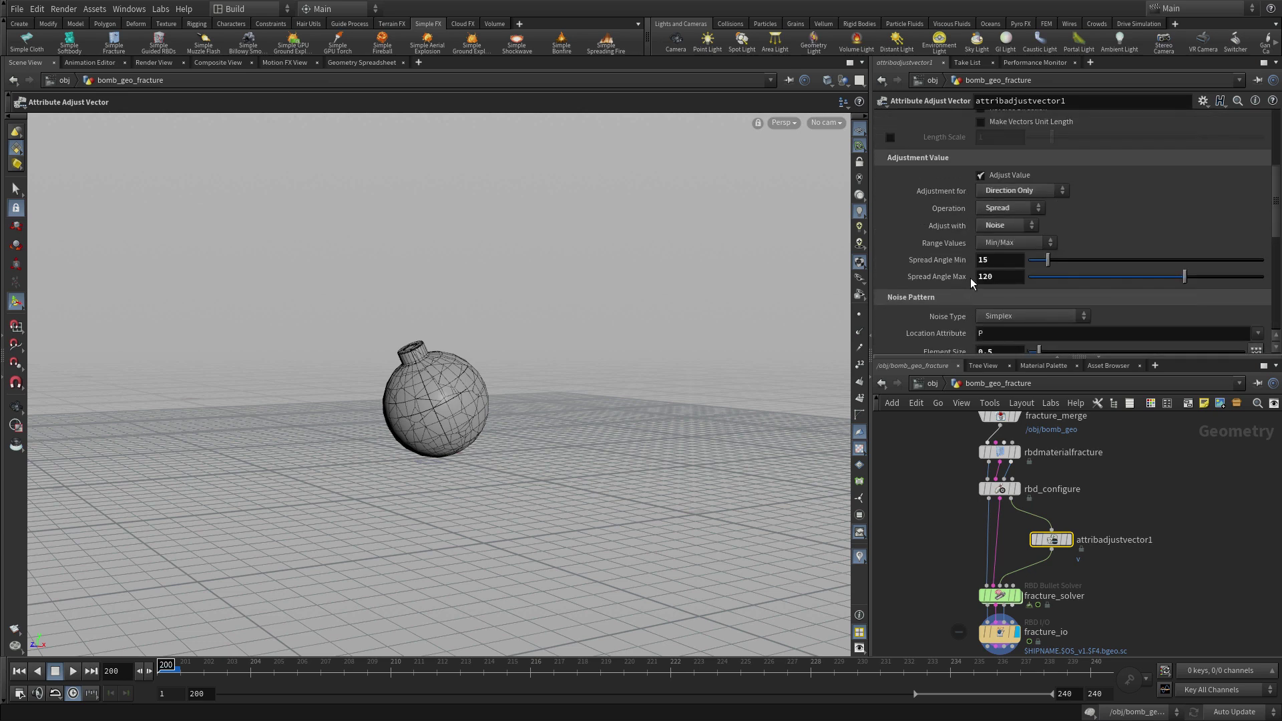
{"action": "scroll", "coordinate": [971, 278], "scroll_direction": "up", "scroll_amount": 3}
{"action": "double_click", "coordinate": [1087, 213]}
{"action": "type", "text": "1"}
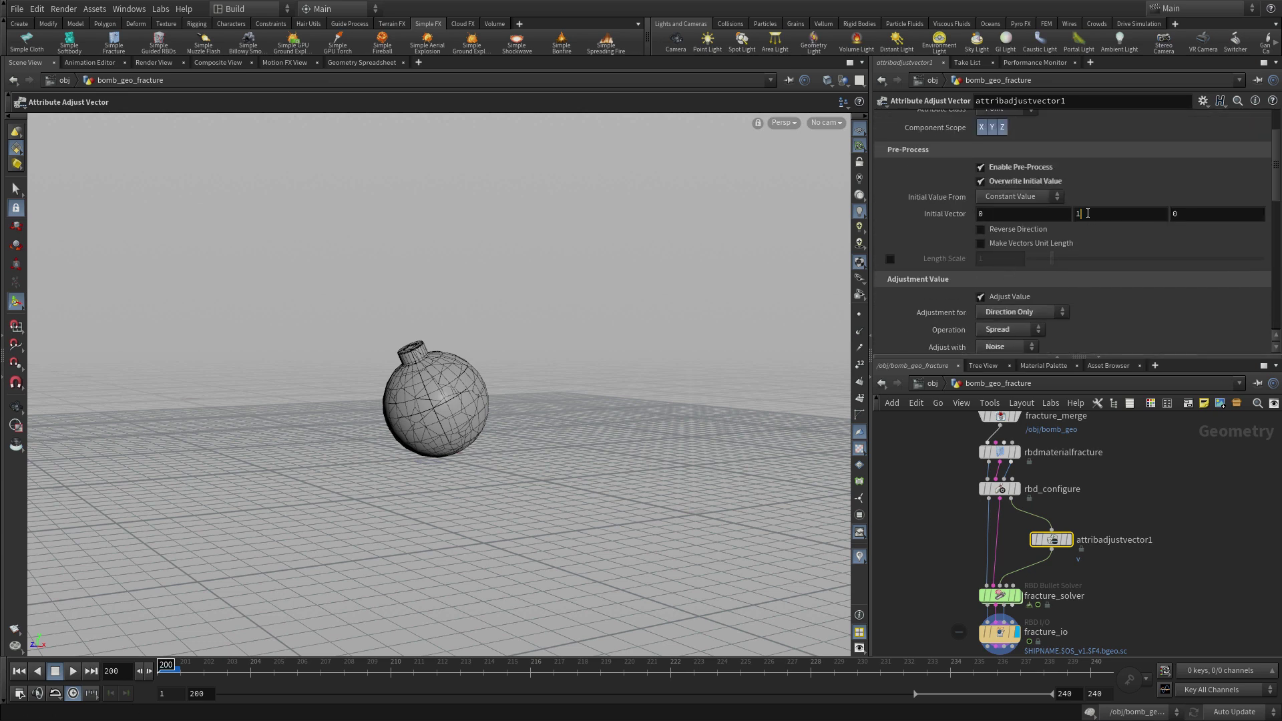
{"action": "key", "text": "Return"}
{"action": "key", "text": "Return"}
Step: Play the explosion with the new initial vector, stop playback and rewind to frame 200
{"action": "left_click", "coordinate": [74, 672]}
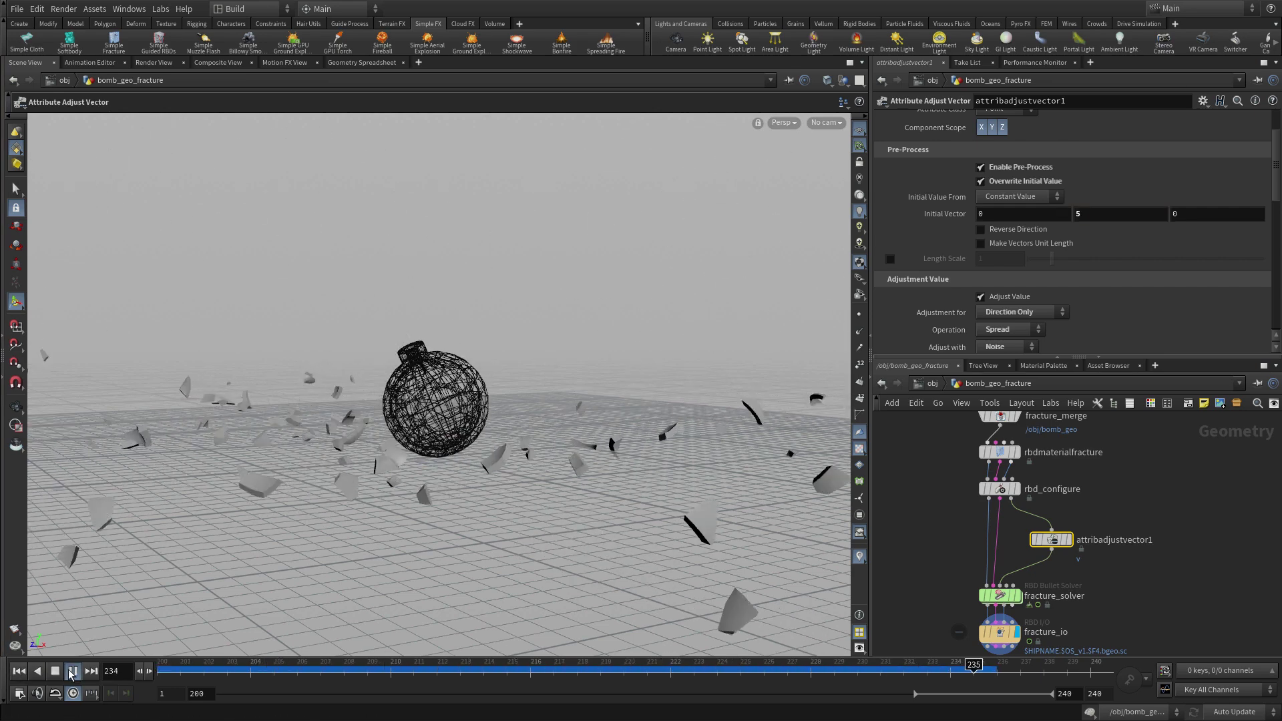
{"action": "left_click", "coordinate": [922, 527]}
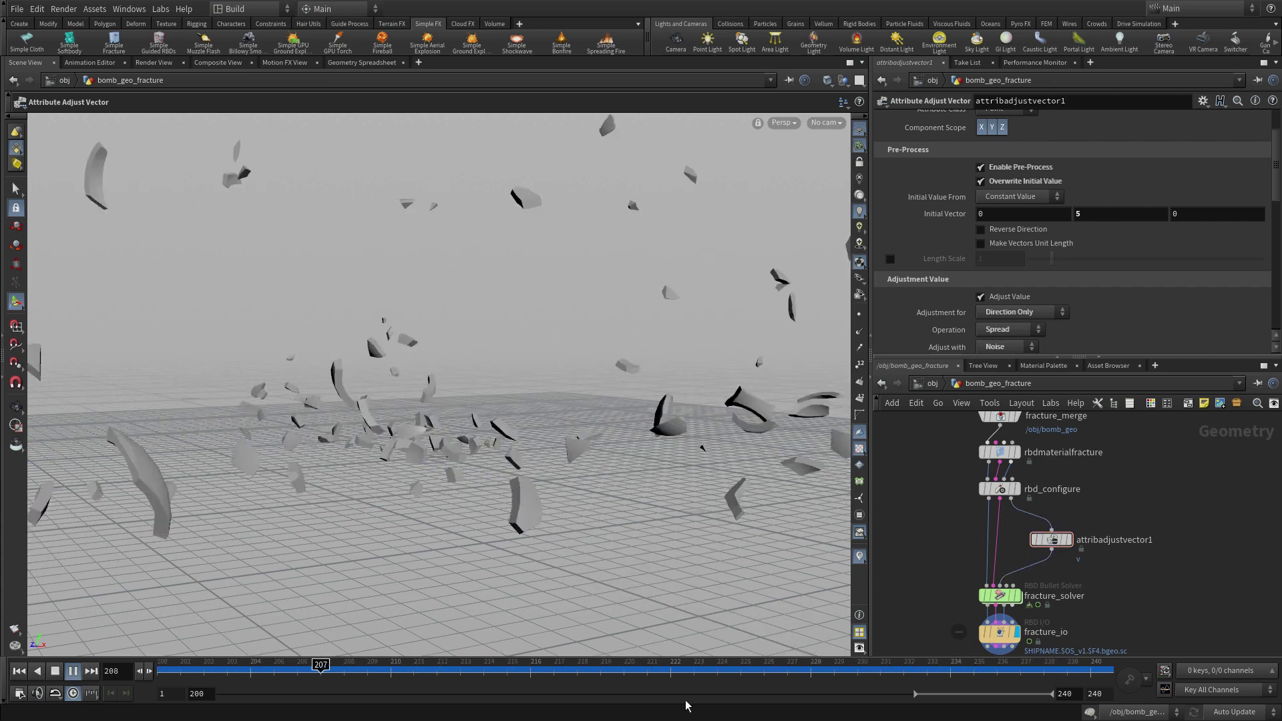
{"action": "left_click", "coordinate": [55, 671]}
{"action": "left_click", "coordinate": [18, 671]}
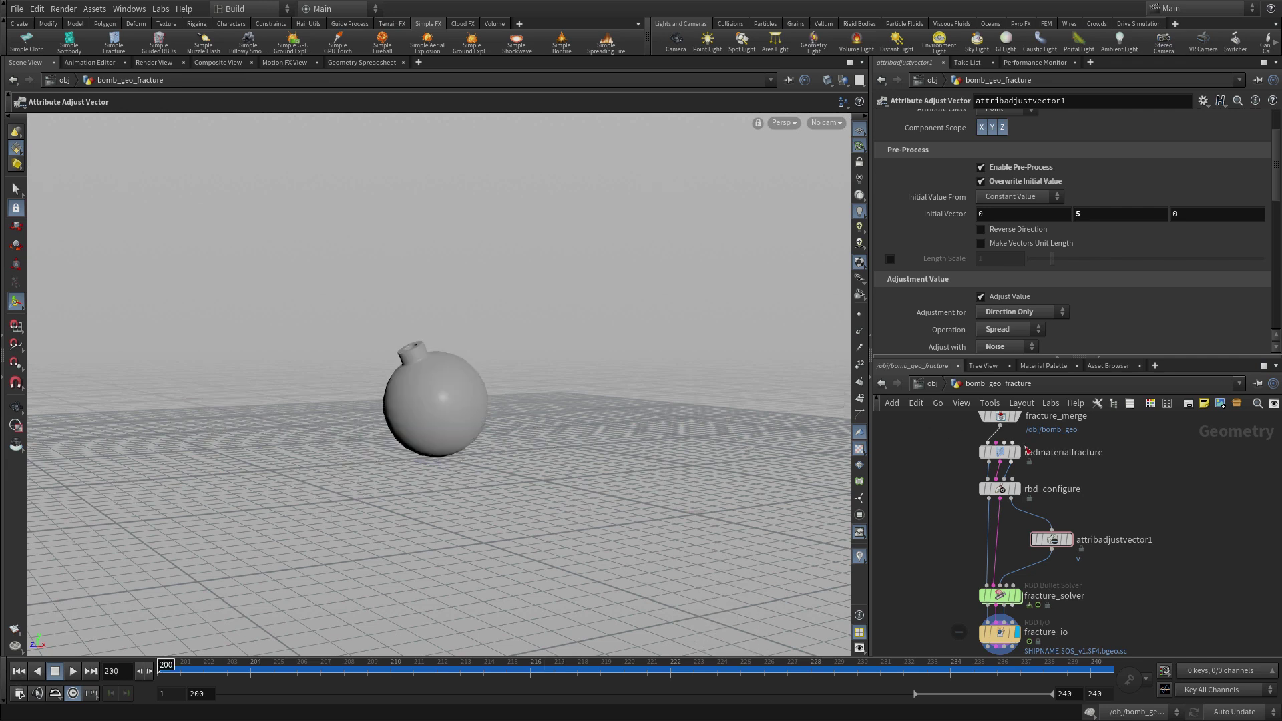
Step: Configure the fracture_io cache with base name exploding_bomb, versioning disabled and base folder $HIP/geo/bomb
{"action": "middle_click_drag", "start_coordinate": [1139, 608], "coordinate": [1139, 515]}
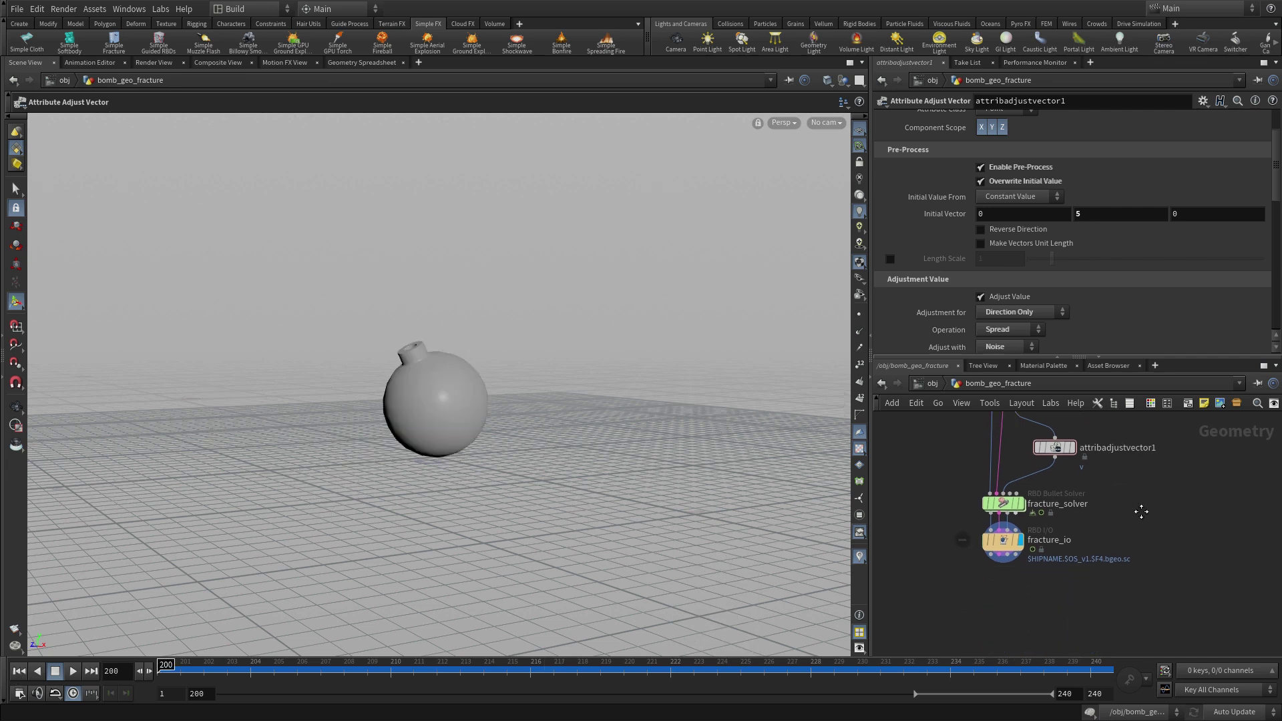
{"action": "left_click", "coordinate": [1007, 541]}
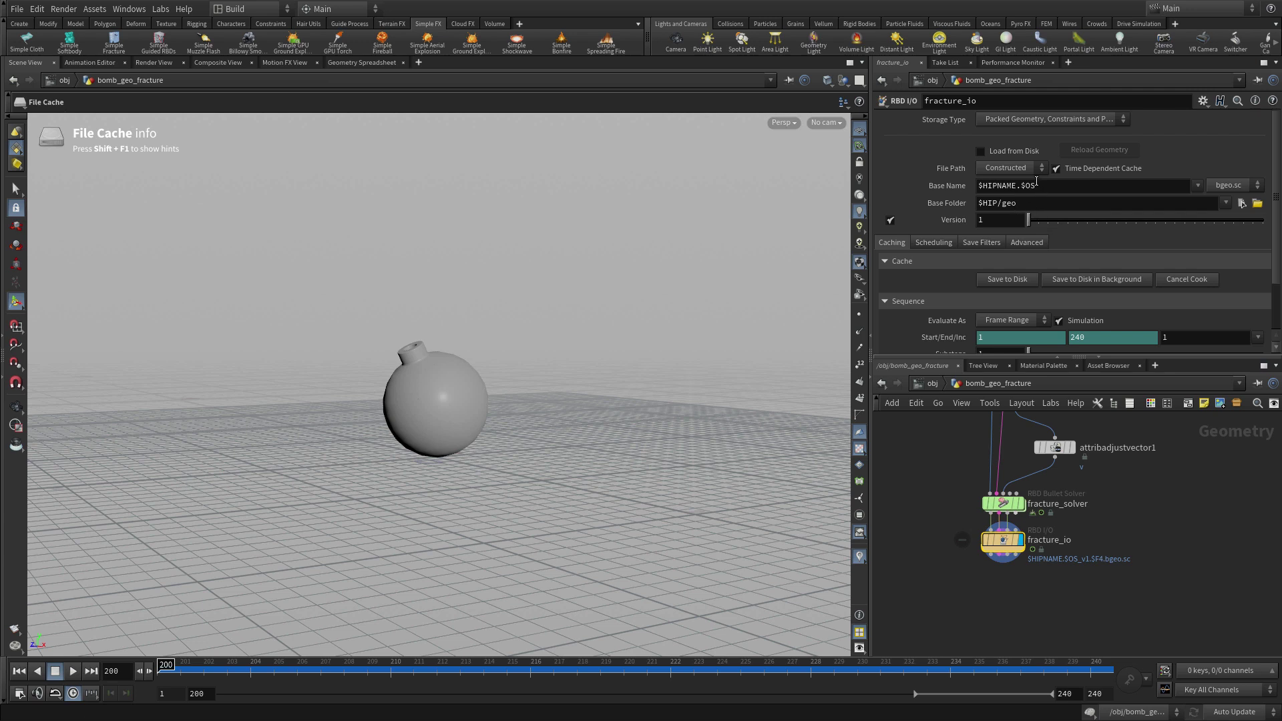
{"action": "left_click_drag", "start_coordinate": [1036, 181], "coordinate": [971, 184]}
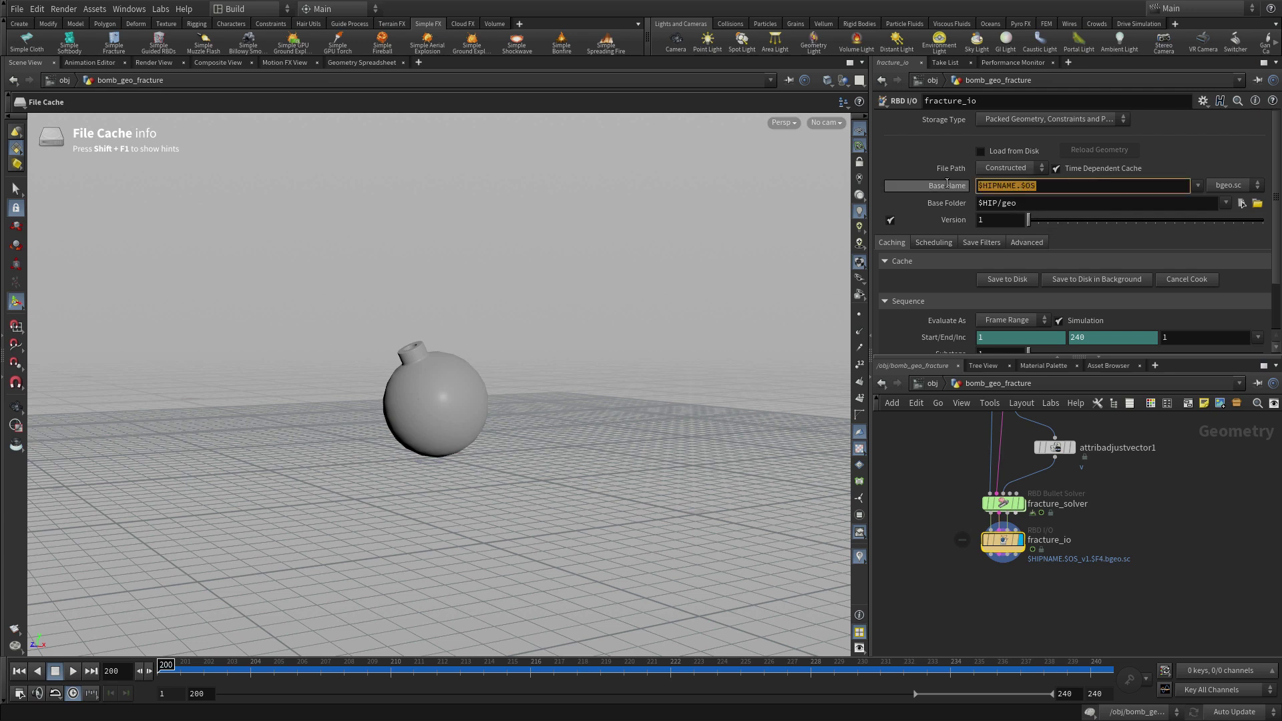
{"action": "type", "text": "exploding_bomb"}
{"action": "left_click", "coordinate": [890, 220]}
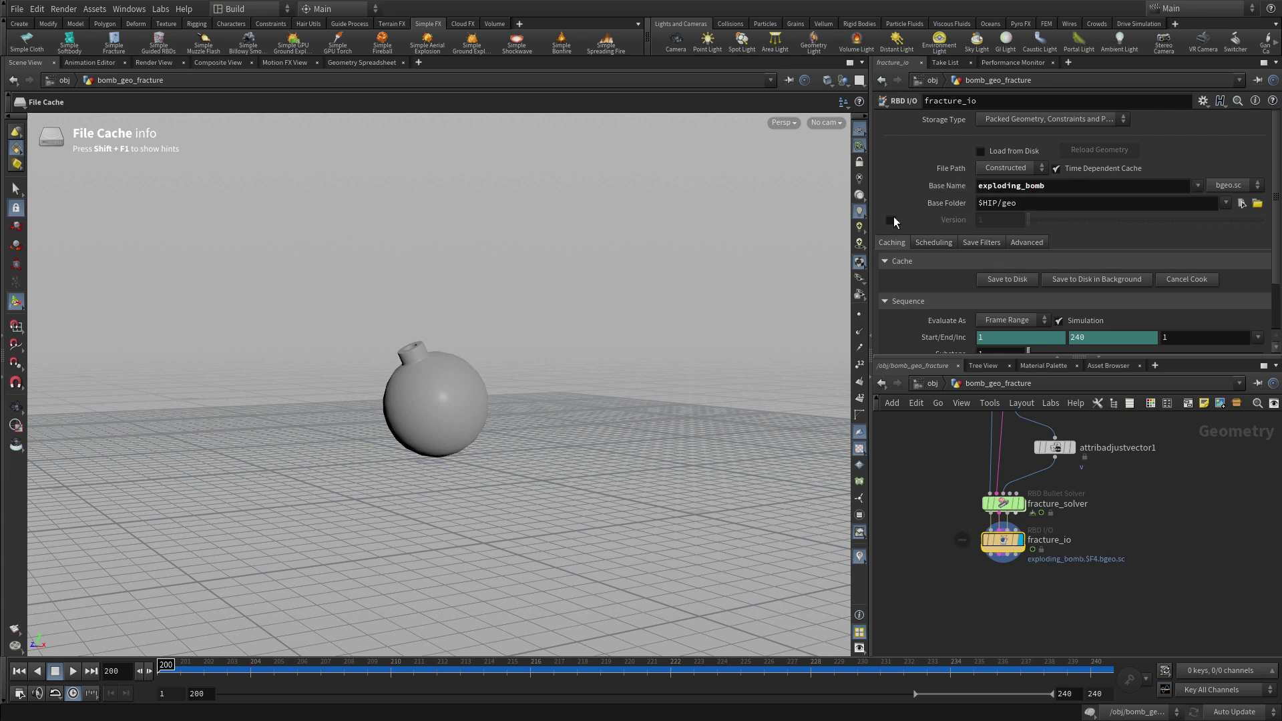
{"action": "left_click", "coordinate": [1024, 203]}
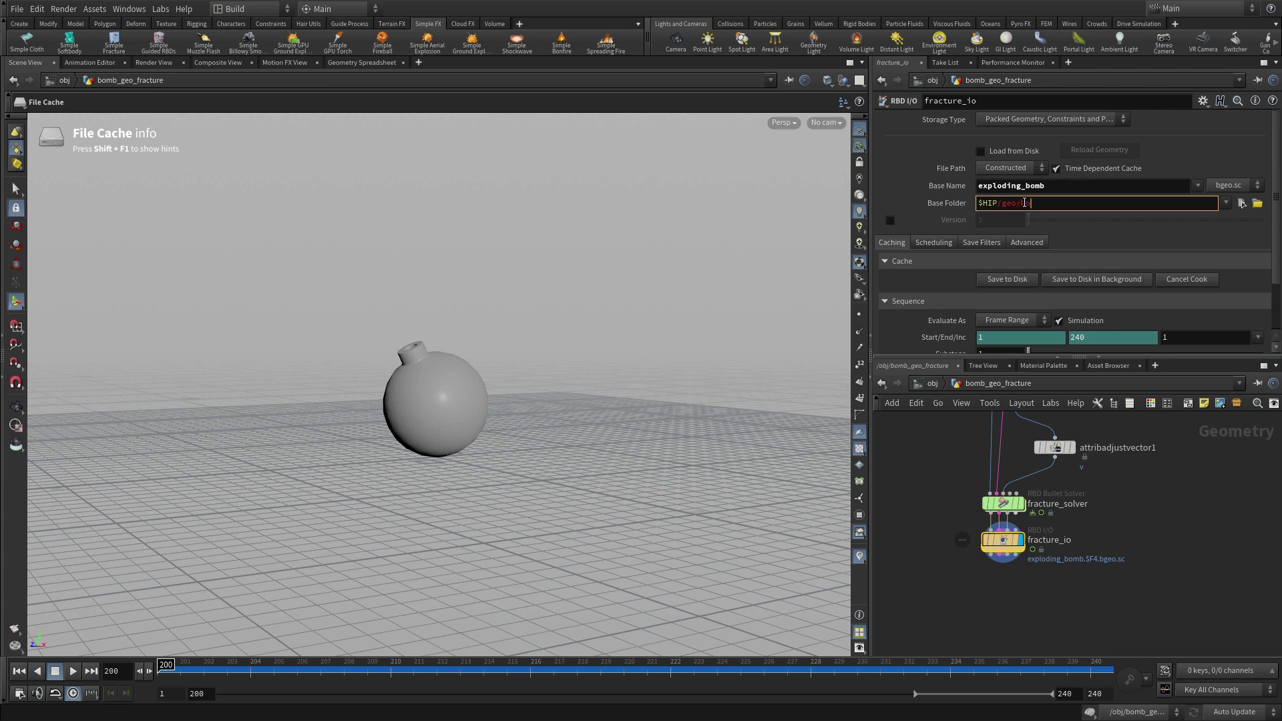
{"action": "key", "text": "Return"}
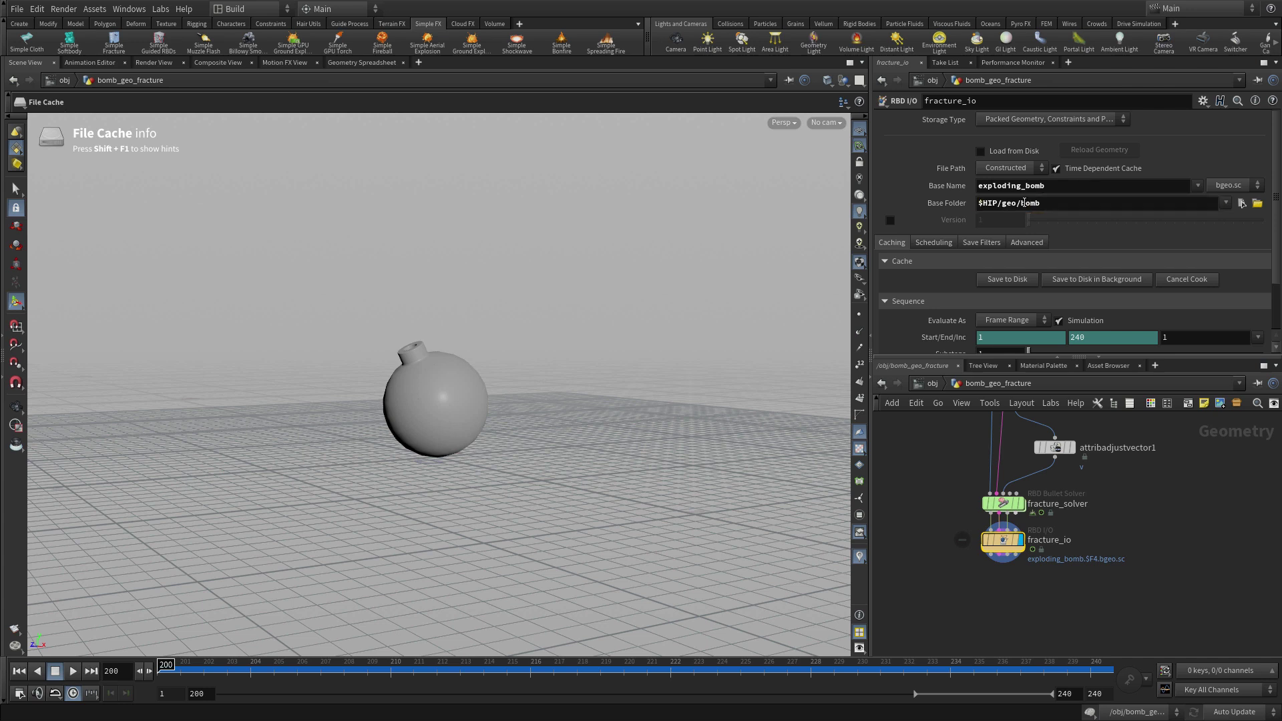
Step: Save the fracture_io simulation cache to disk, scrub through the cached explosion and return to frame 200
{"action": "scroll", "coordinate": [1060, 231], "scroll_direction": "down", "scroll_amount": 3}
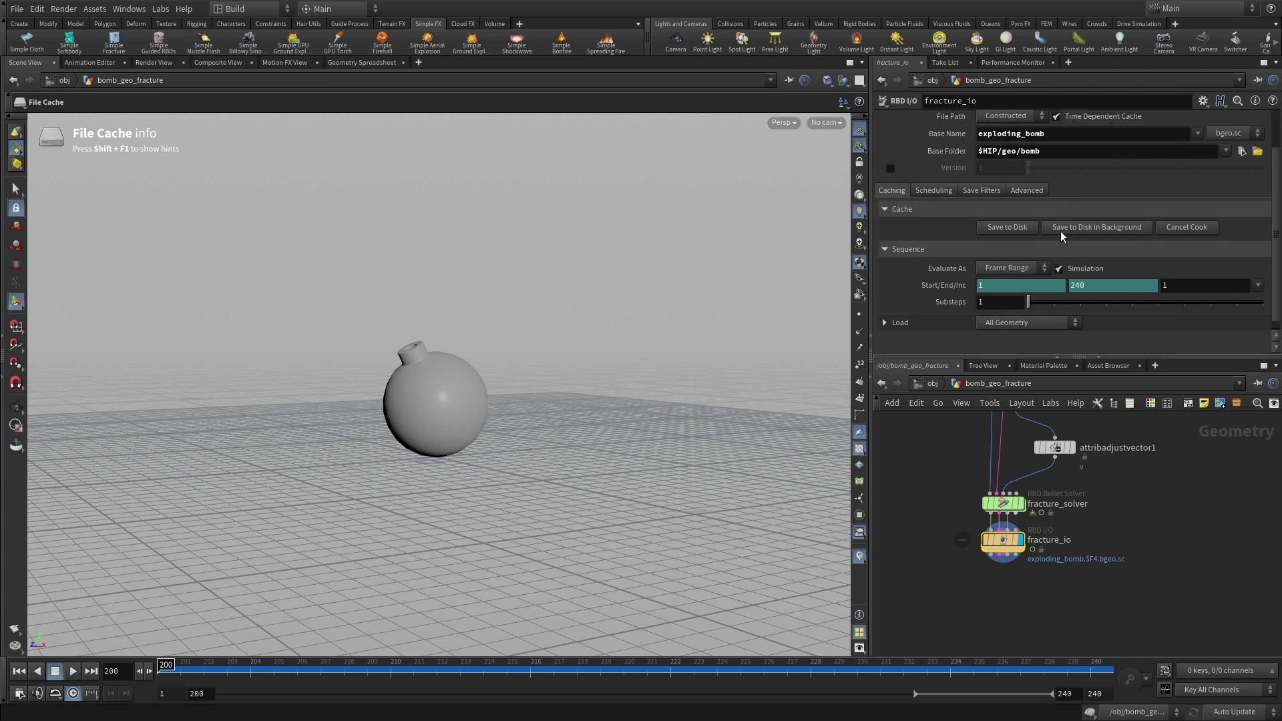
{"action": "left_click", "coordinate": [1014, 228]}
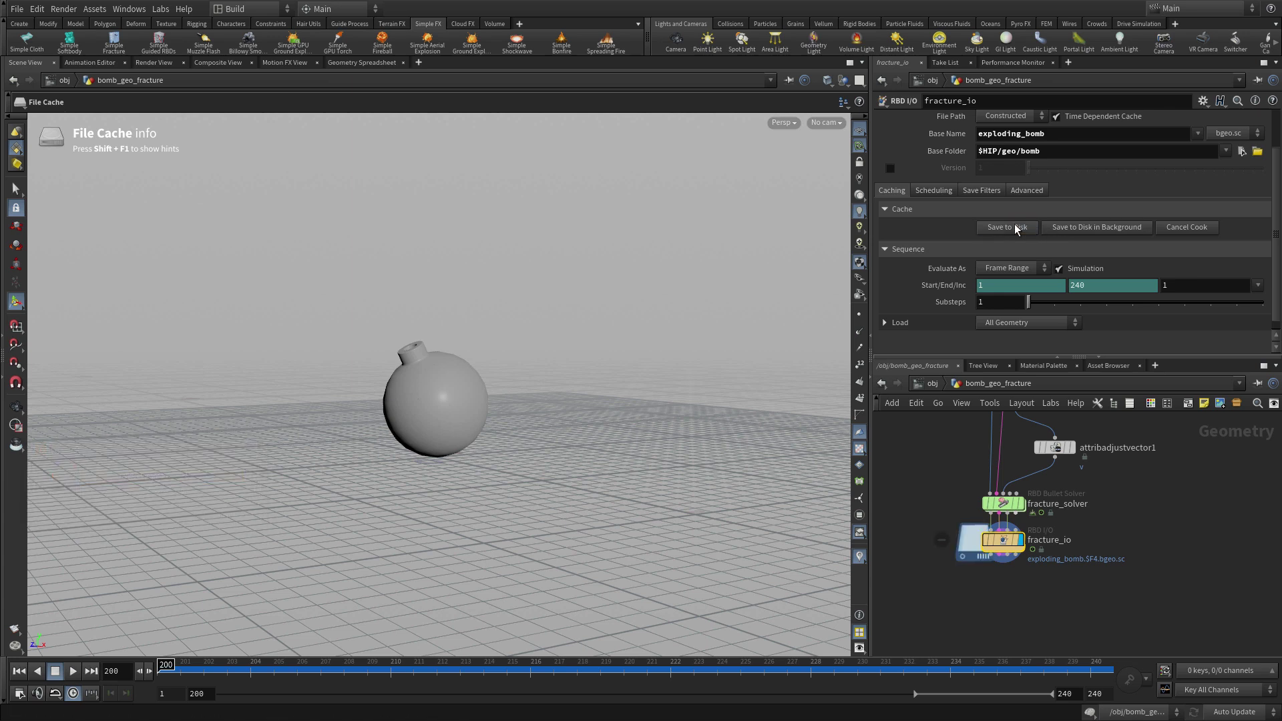
{"action": "scroll", "coordinate": [1015, 228], "scroll_direction": "up", "scroll_amount": 3}
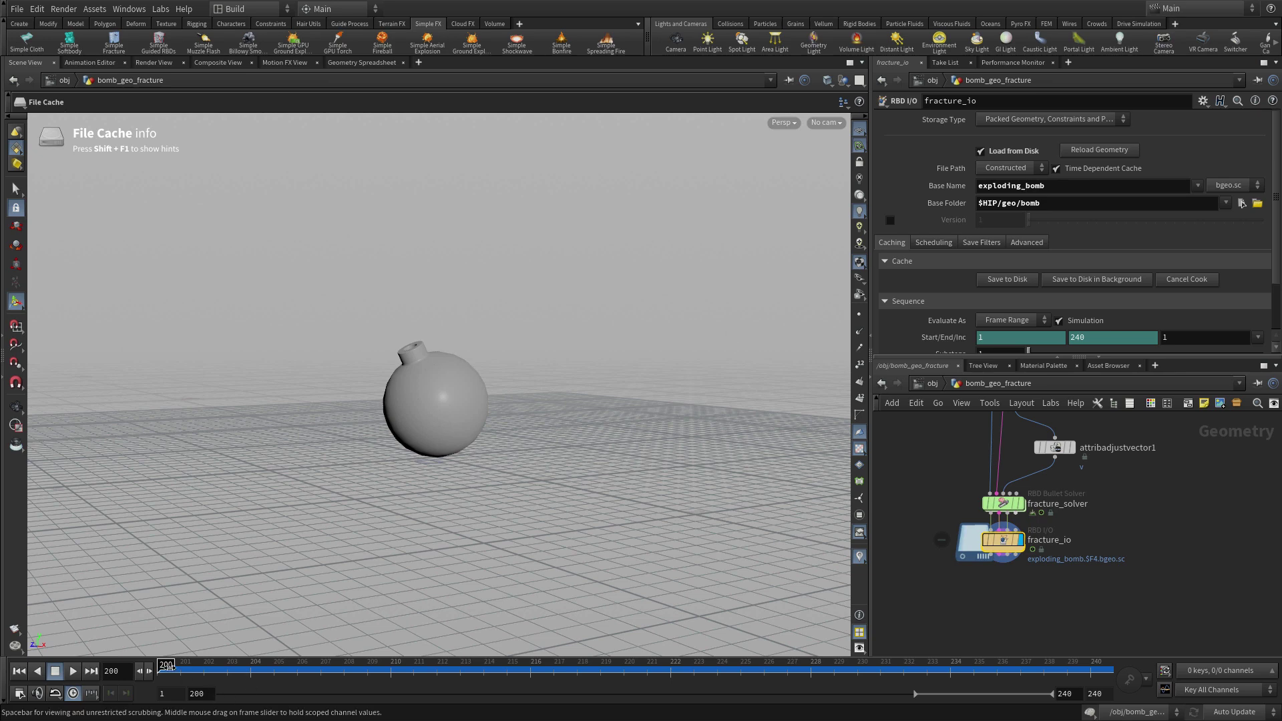
{"action": "left_click", "coordinate": [367, 666]}
{"action": "left_click_drag", "start_coordinate": [367, 666], "coordinate": [127, 586]}
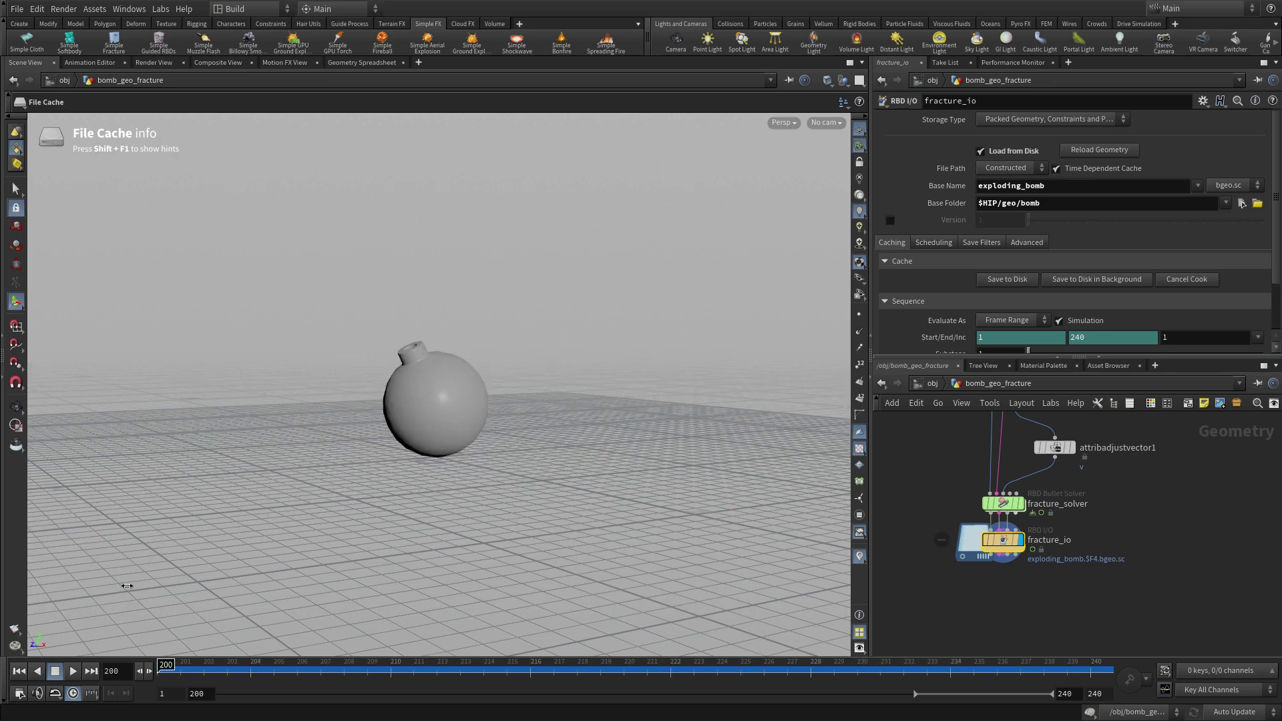
Step: Add a Null node below fracture_io and wire fracture_io's first output into it
{"action": "key", "text": "Tab"}
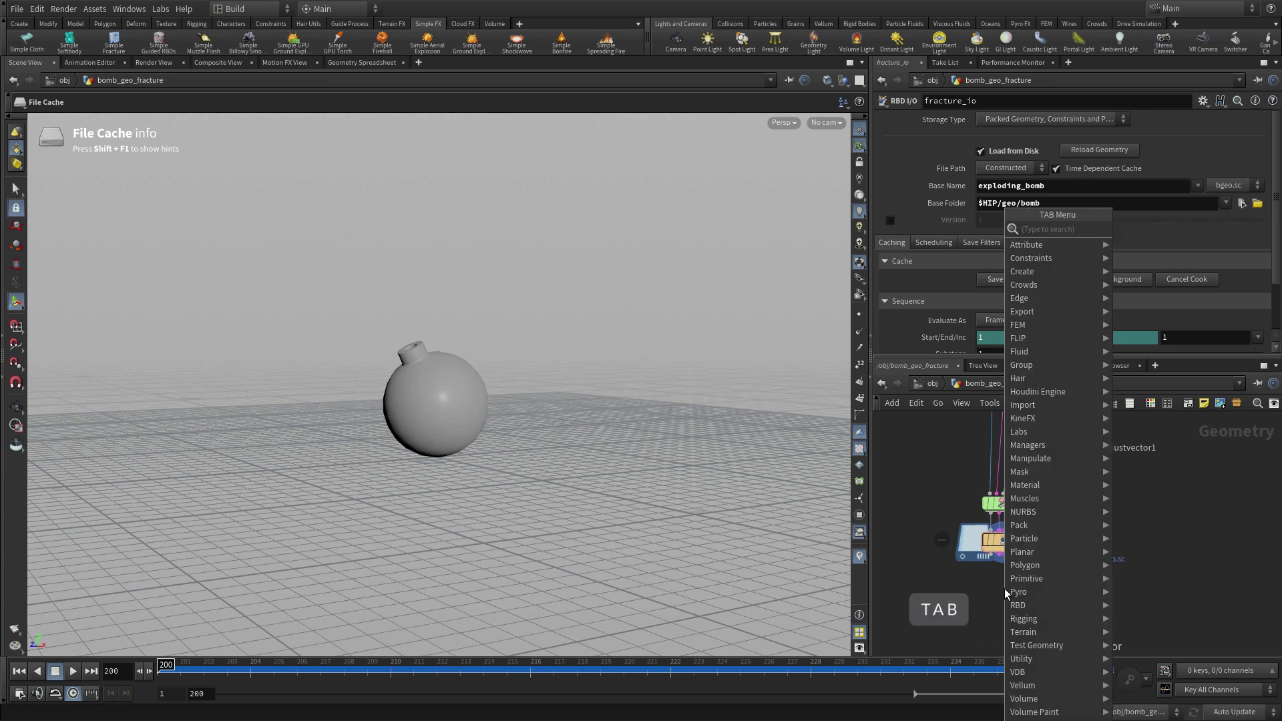
{"action": "type", "text": "name"}
{"action": "key", "text": "Return"}
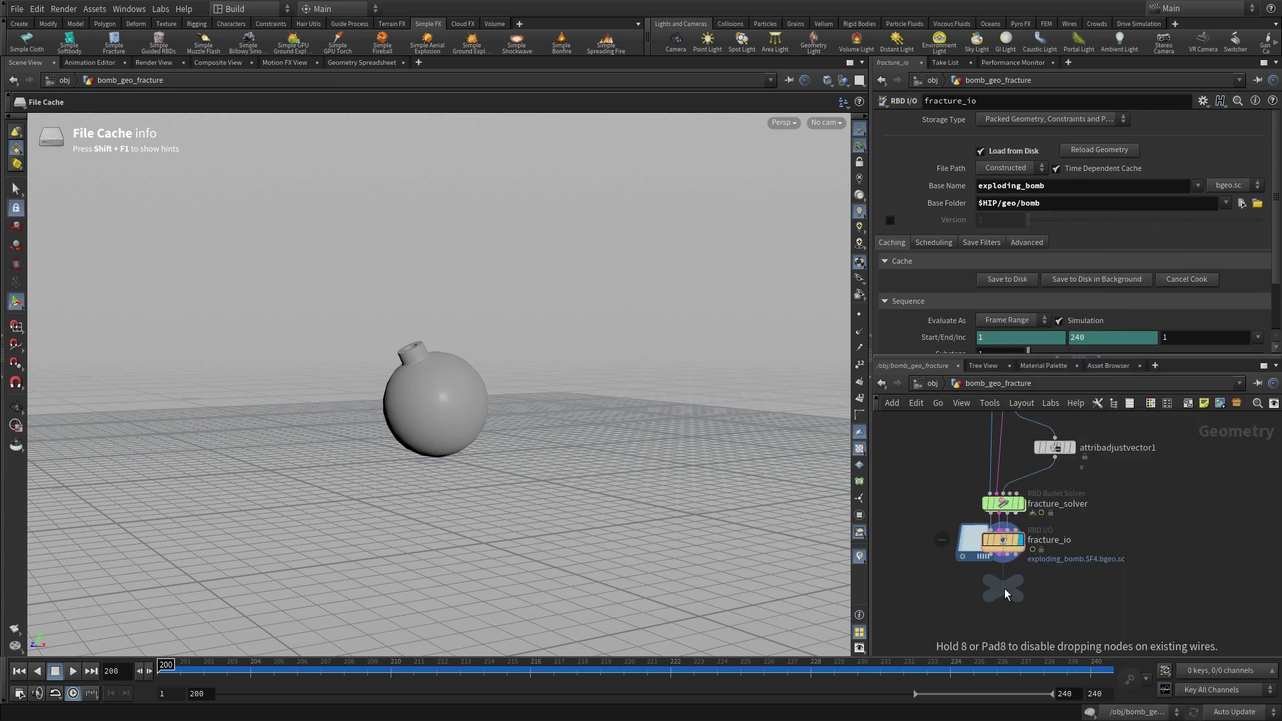
{"action": "left_click", "coordinate": [998, 627]}
{"action": "left_click", "coordinate": [998, 615]}
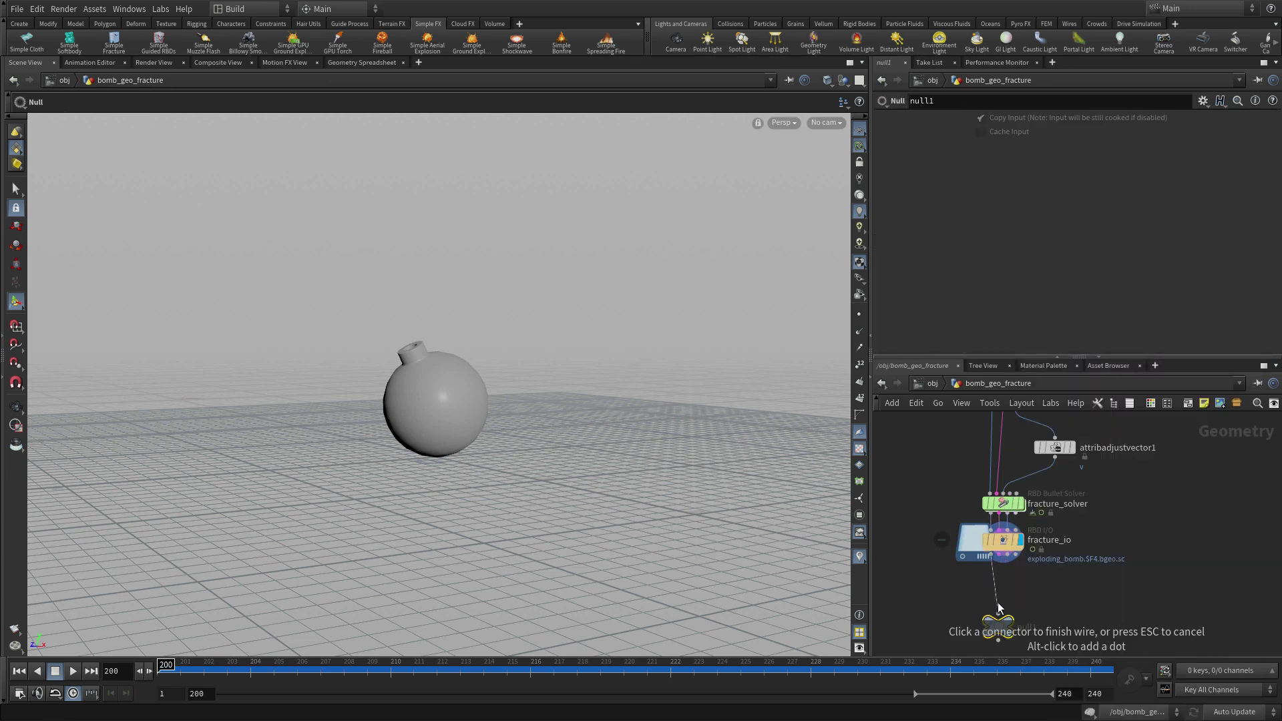
{"action": "left_click", "coordinate": [998, 616]}
Step: Rename the new null node as EXPLODING_BOMB_OUT and place it directly beneath fracture_io
{"action": "double_click", "coordinate": [1023, 628]}
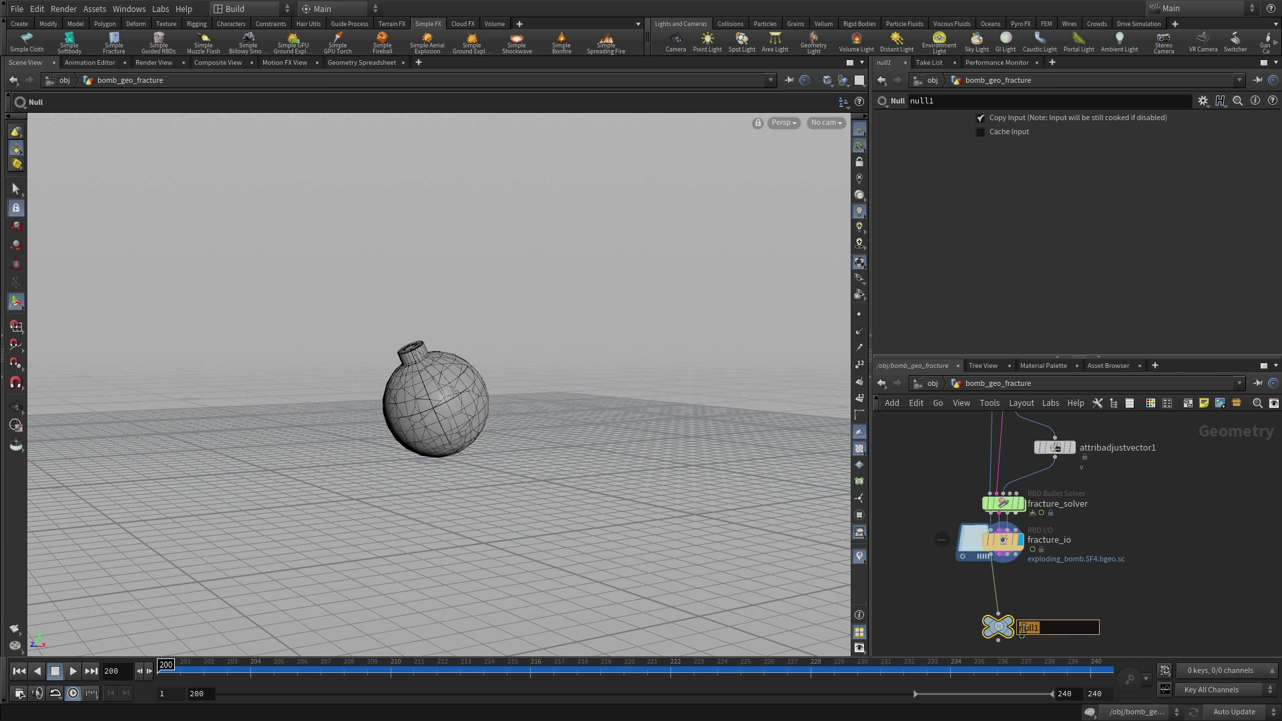
{"action": "type", "text": "EXPLODING"}
{"action": "type", "text": "_BOMB_OUT"}
{"action": "key", "text": "Return"}
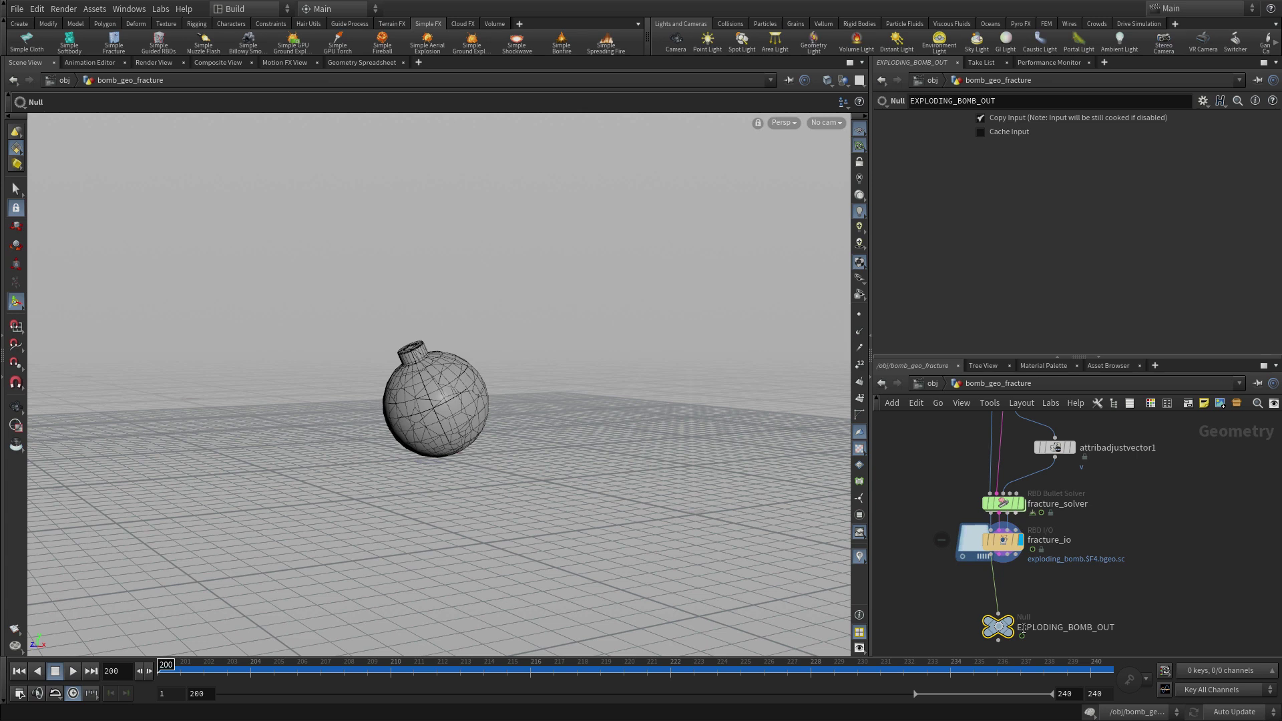
{"action": "mouse_move", "coordinate": [1110, 575]}
{"action": "left_mouse_down"}
{"action": "mouse_move", "coordinate": [1145, 587]}
{"action": "mouse_move", "coordinate": [1097, 577]}
{"action": "left_mouse_up"}
{"action": "left_click_drag", "start_coordinate": [1008, 575], "coordinate": [1013, 551]}
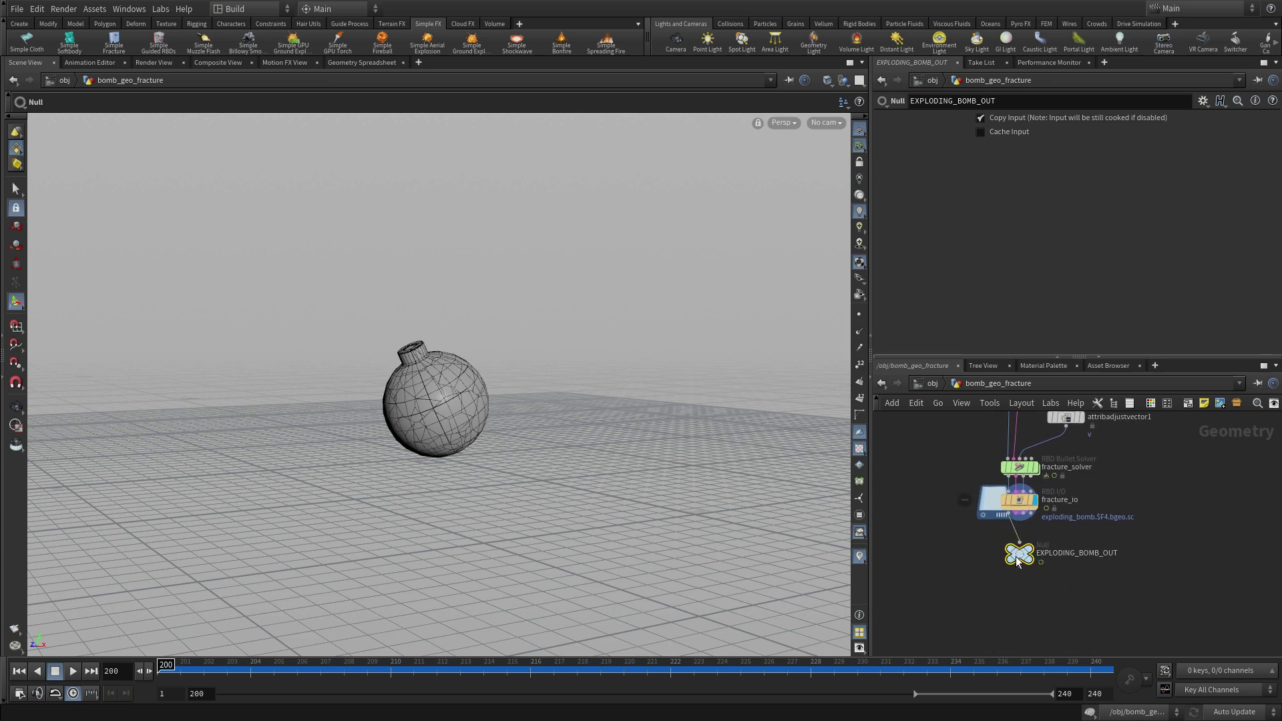